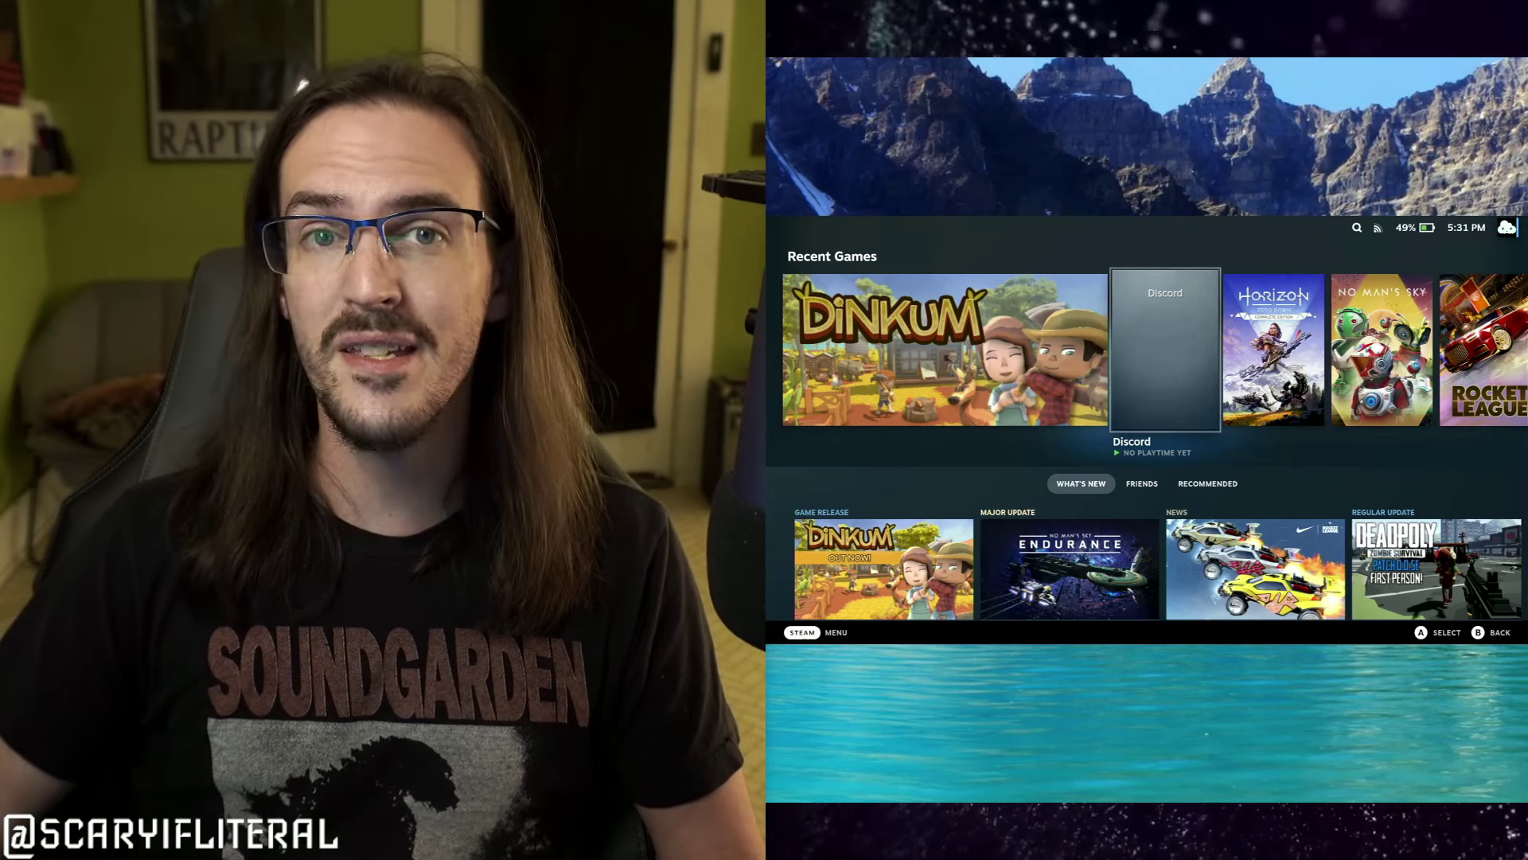
Step: Use Power > Switch to Desktop, then launch the Discover store from the taskbar
key(ctrl+1)
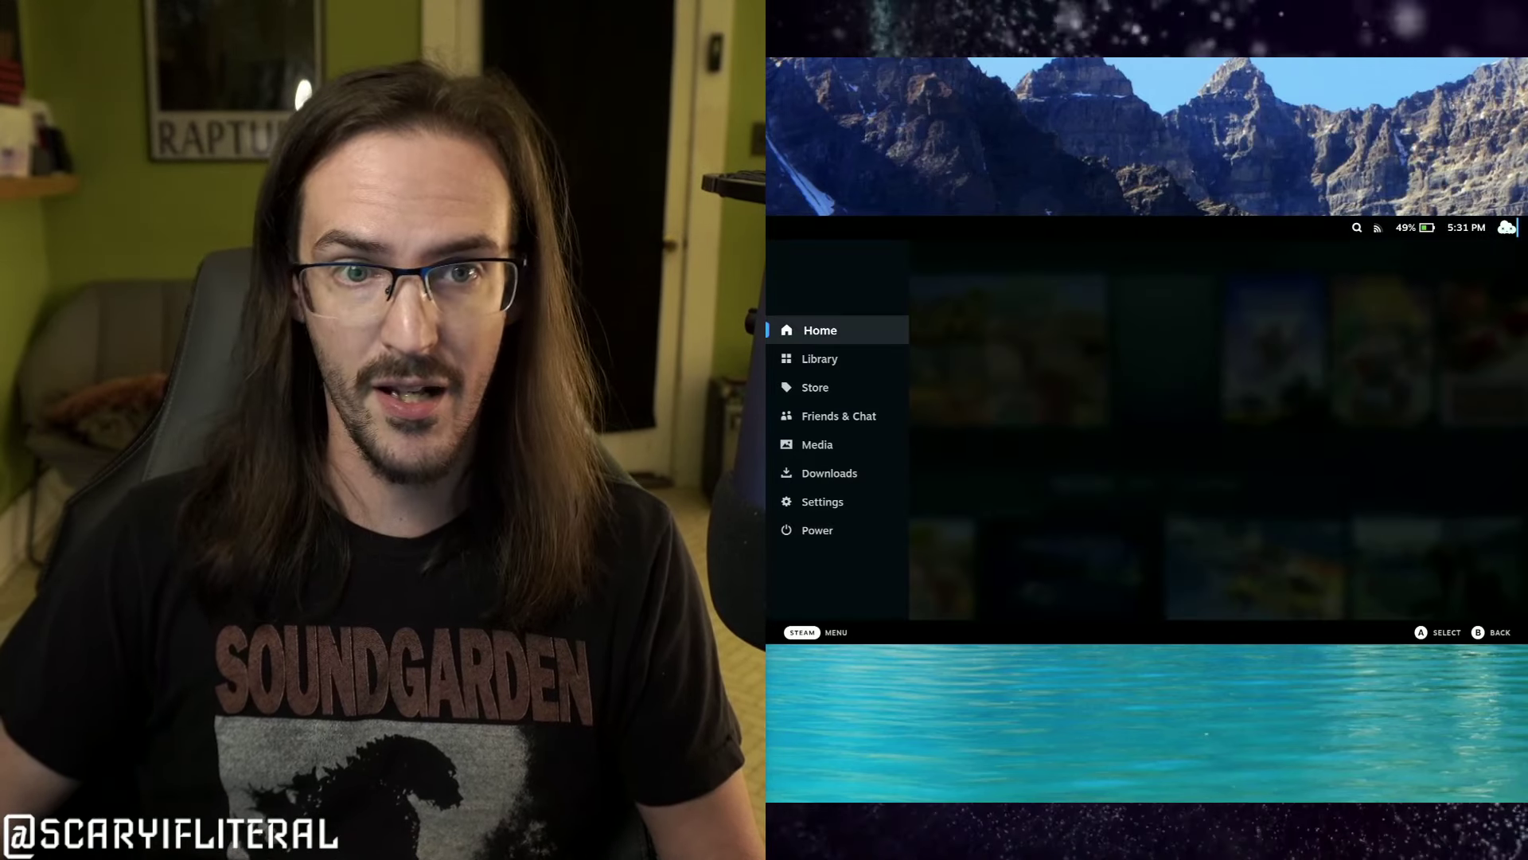
key(Down)
key(Down)
key(Down)
key(Down)
key(Down)
key(Down)
key(Down)
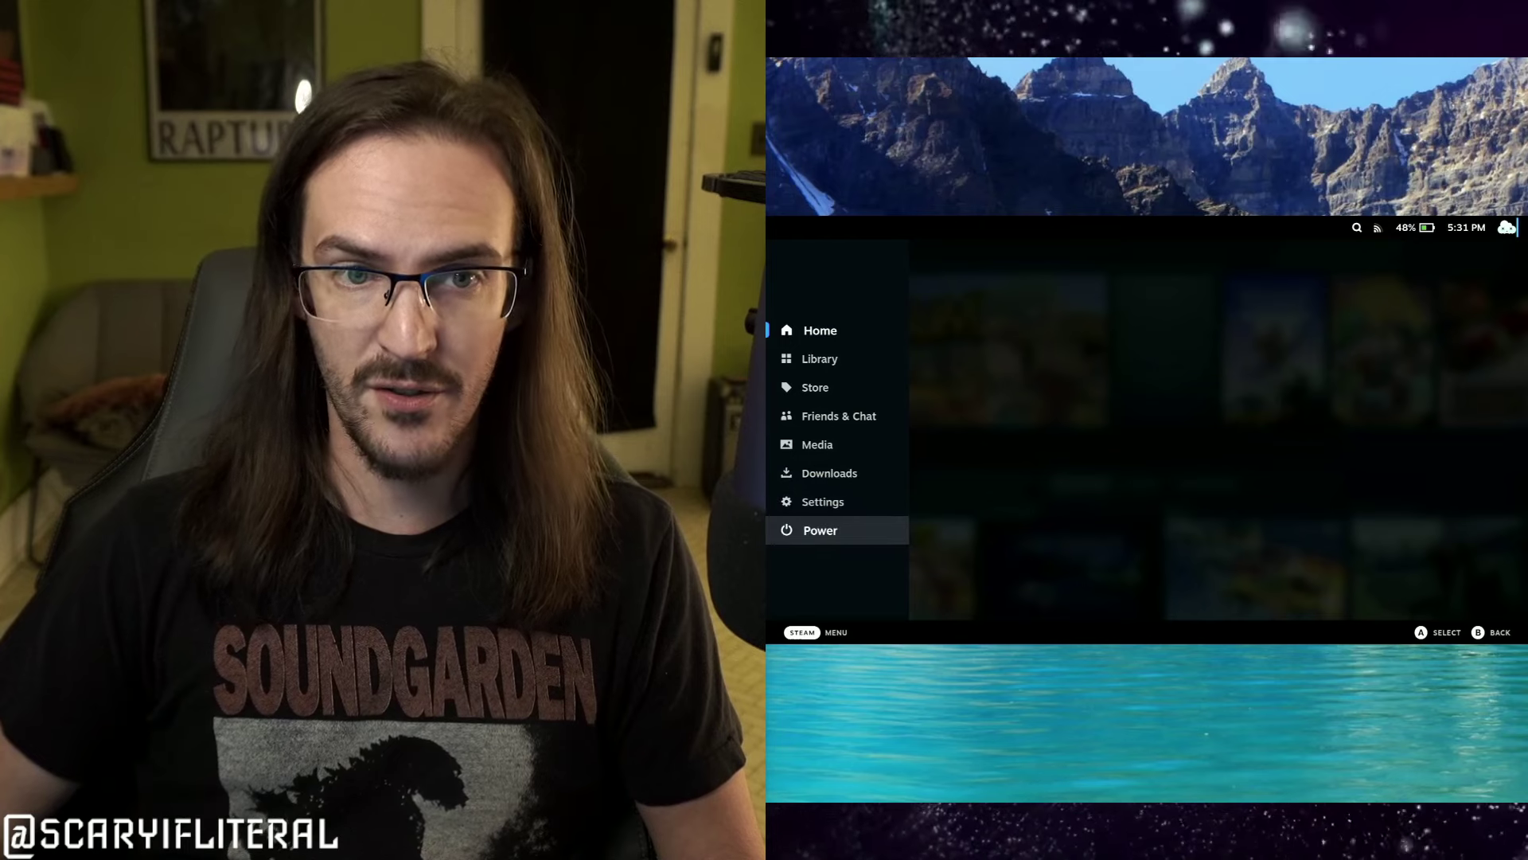
key(Return)
key(Down)
key(Down)
key(Down)
key(Down)
key(Down)
key(Up)
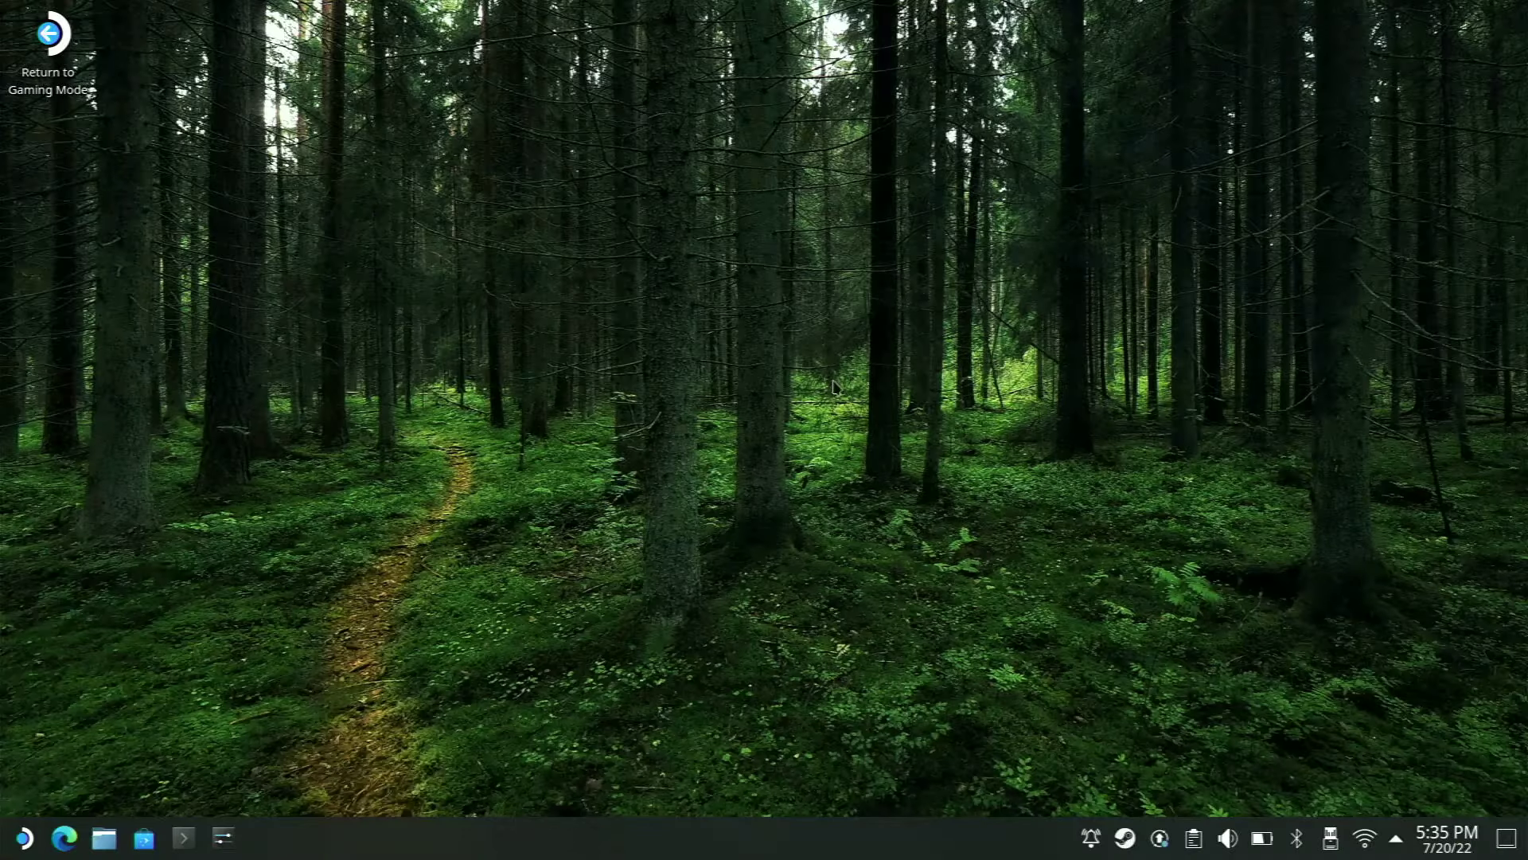
click(145, 838)
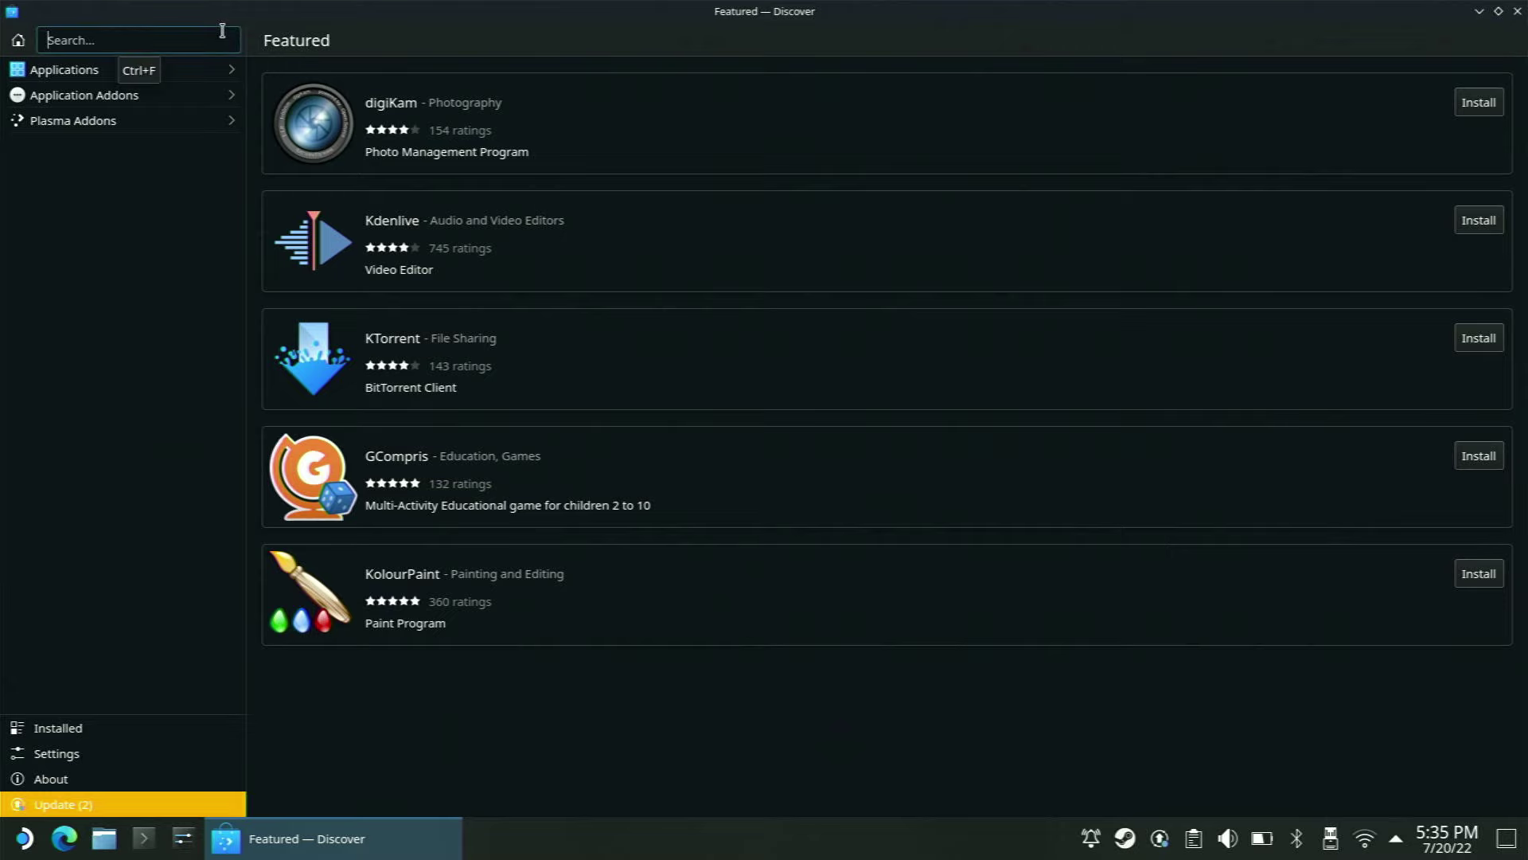
Step: Browse Discover to the Applications › Internet category
click(222, 30)
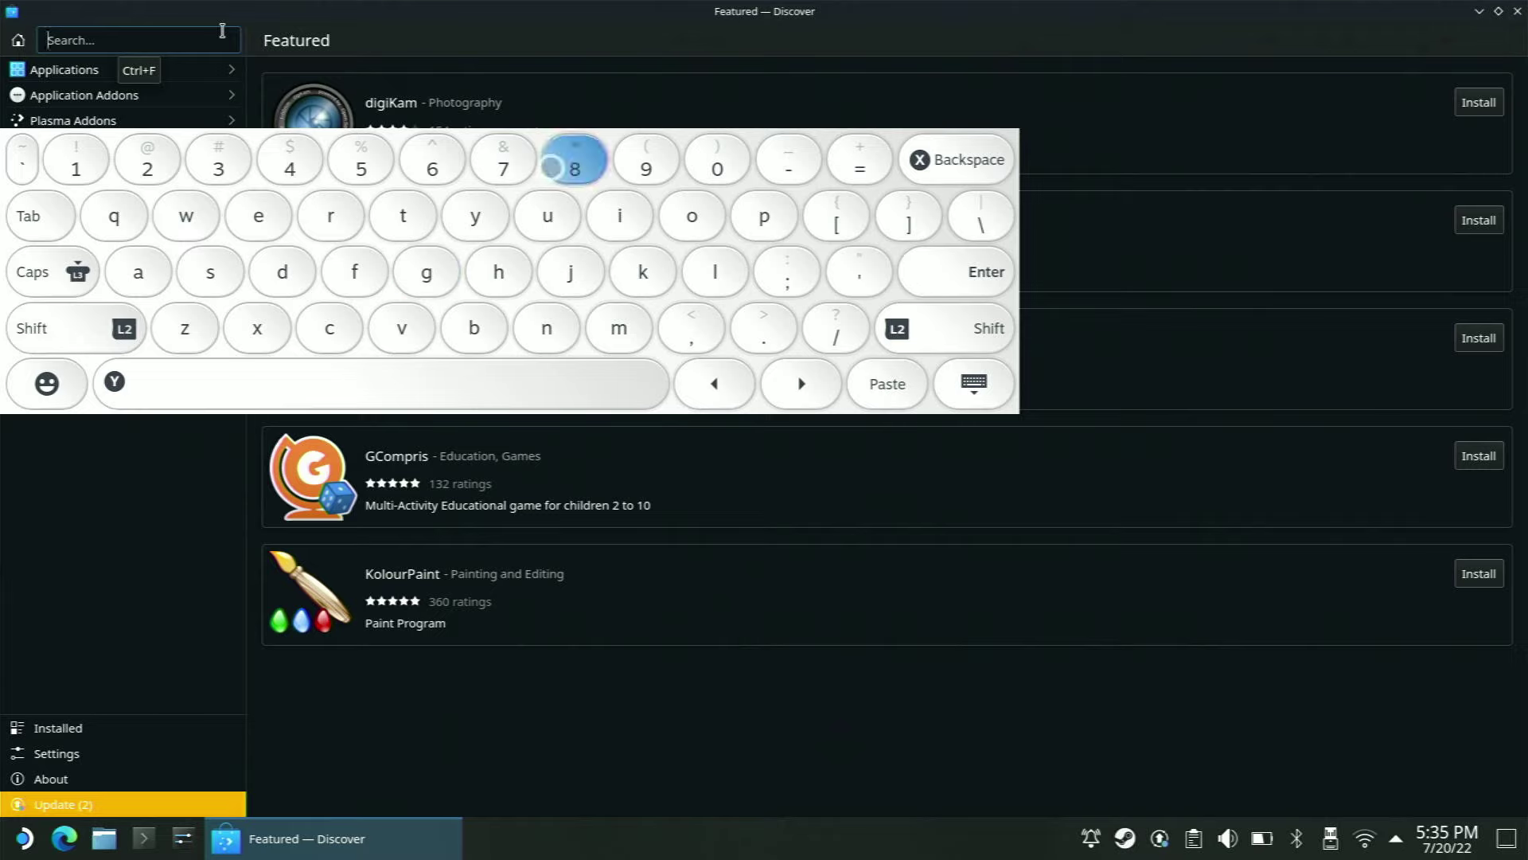
key(Escape)
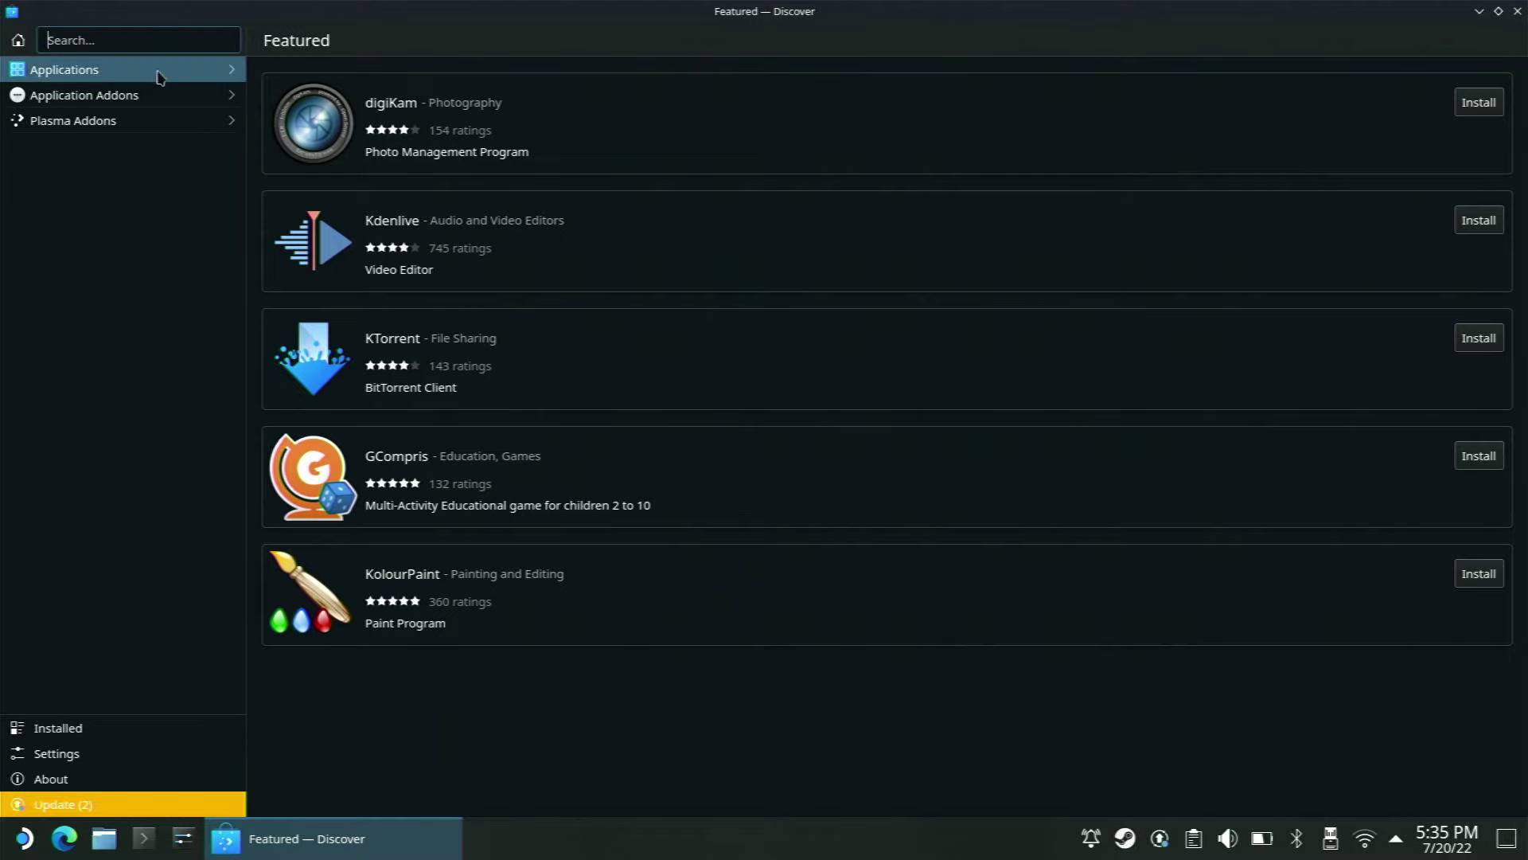
click(146, 77)
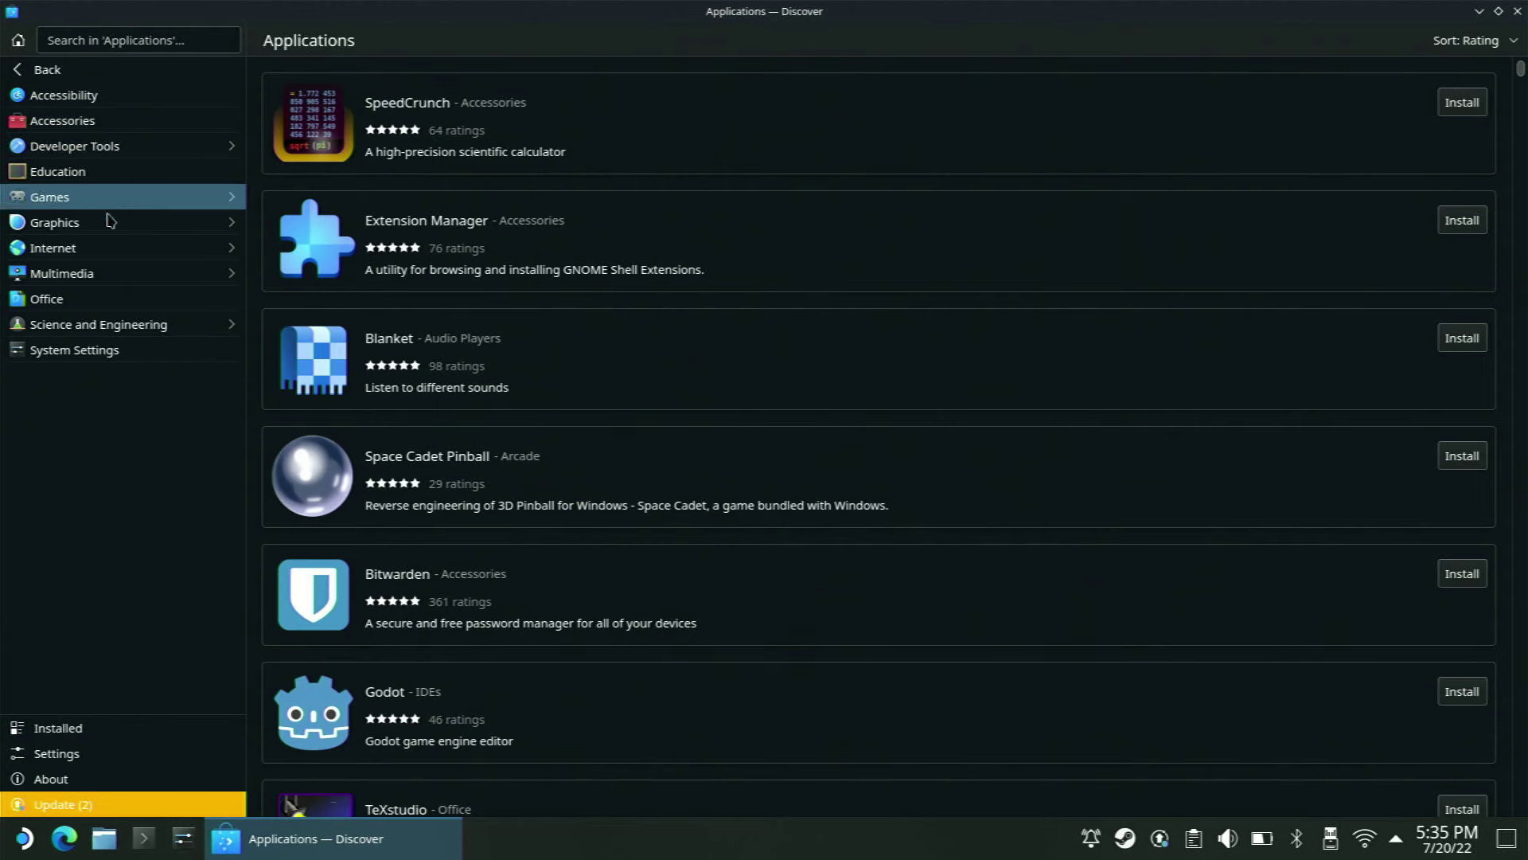
click(89, 249)
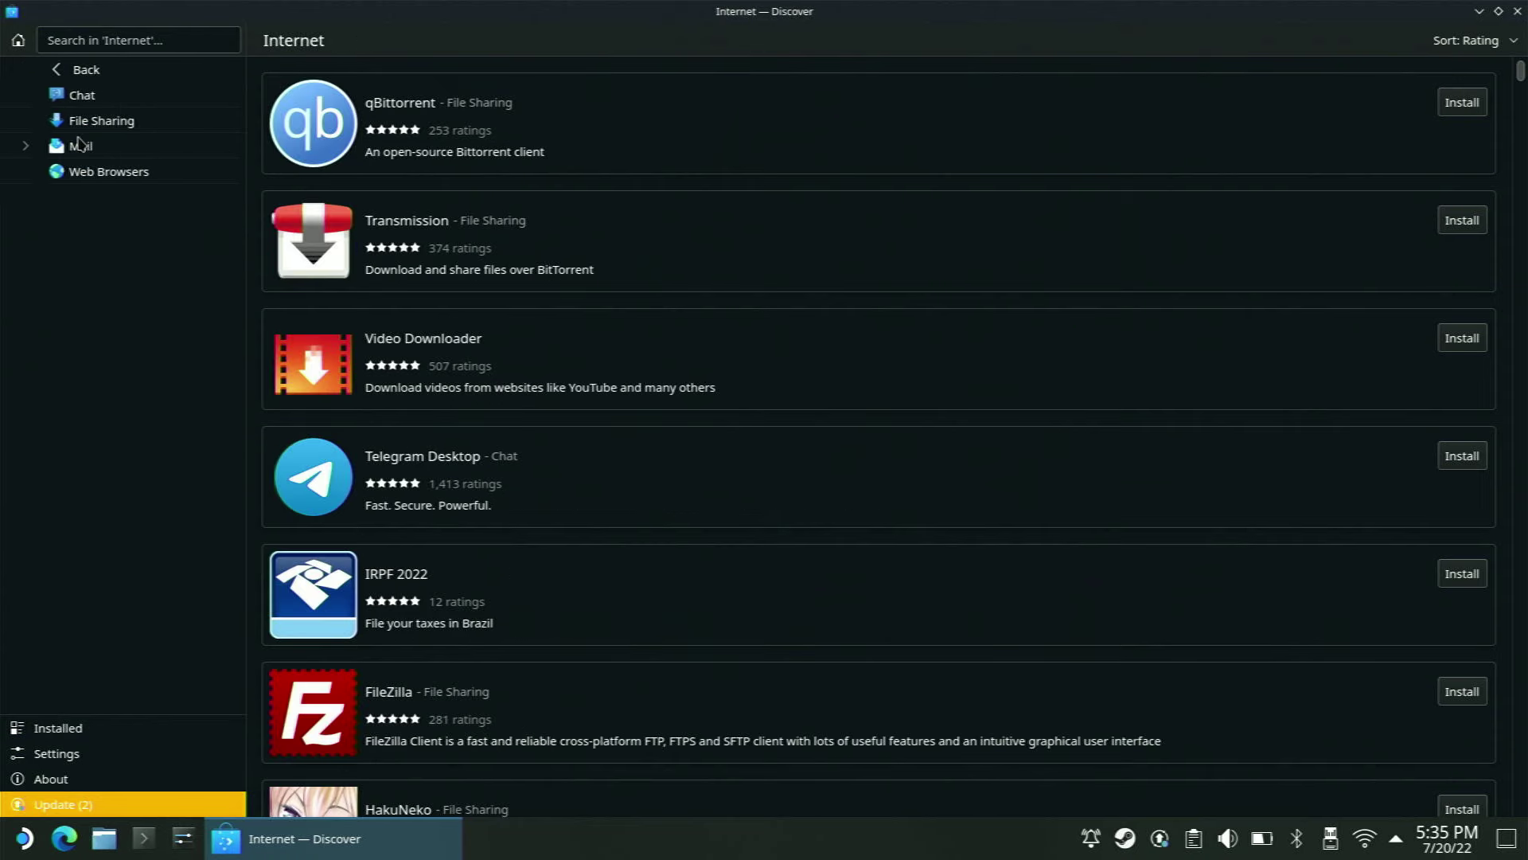
Step: Install Discord from the Chat applications list and close Discover
click(77, 105)
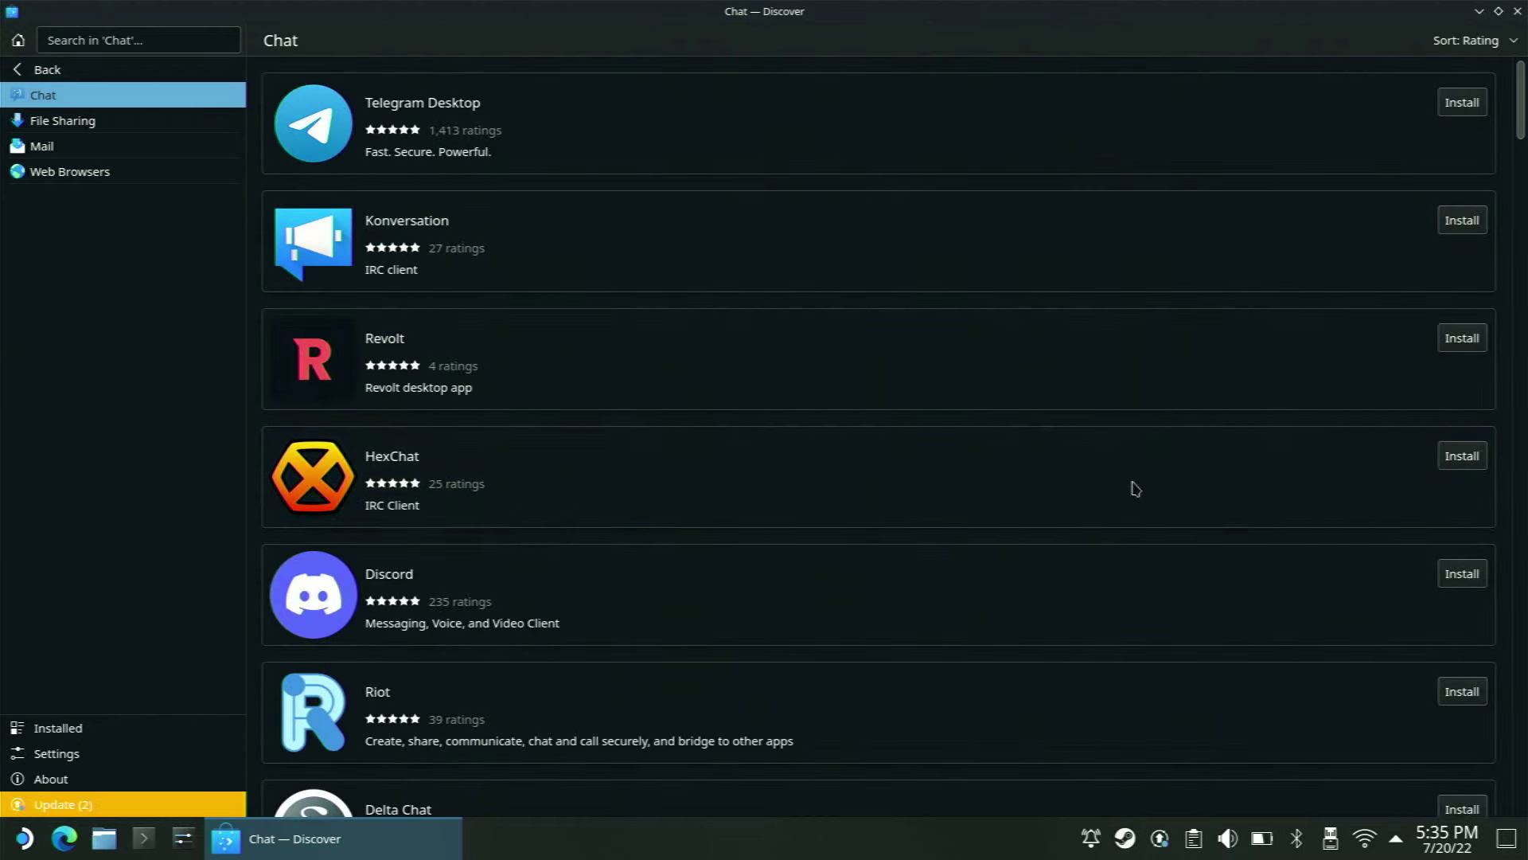
click(1462, 575)
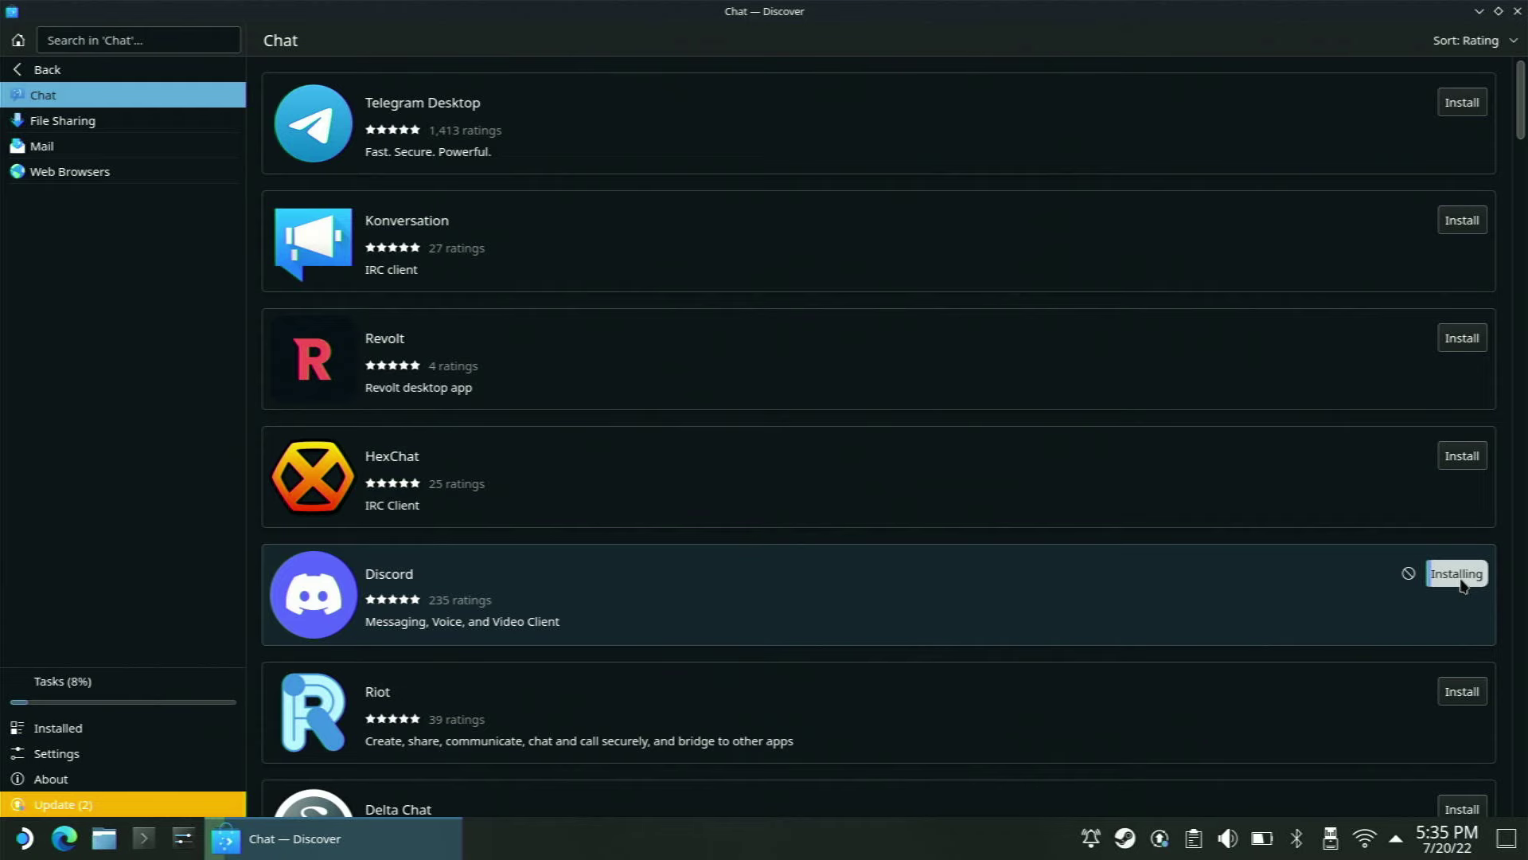
click(1517, 13)
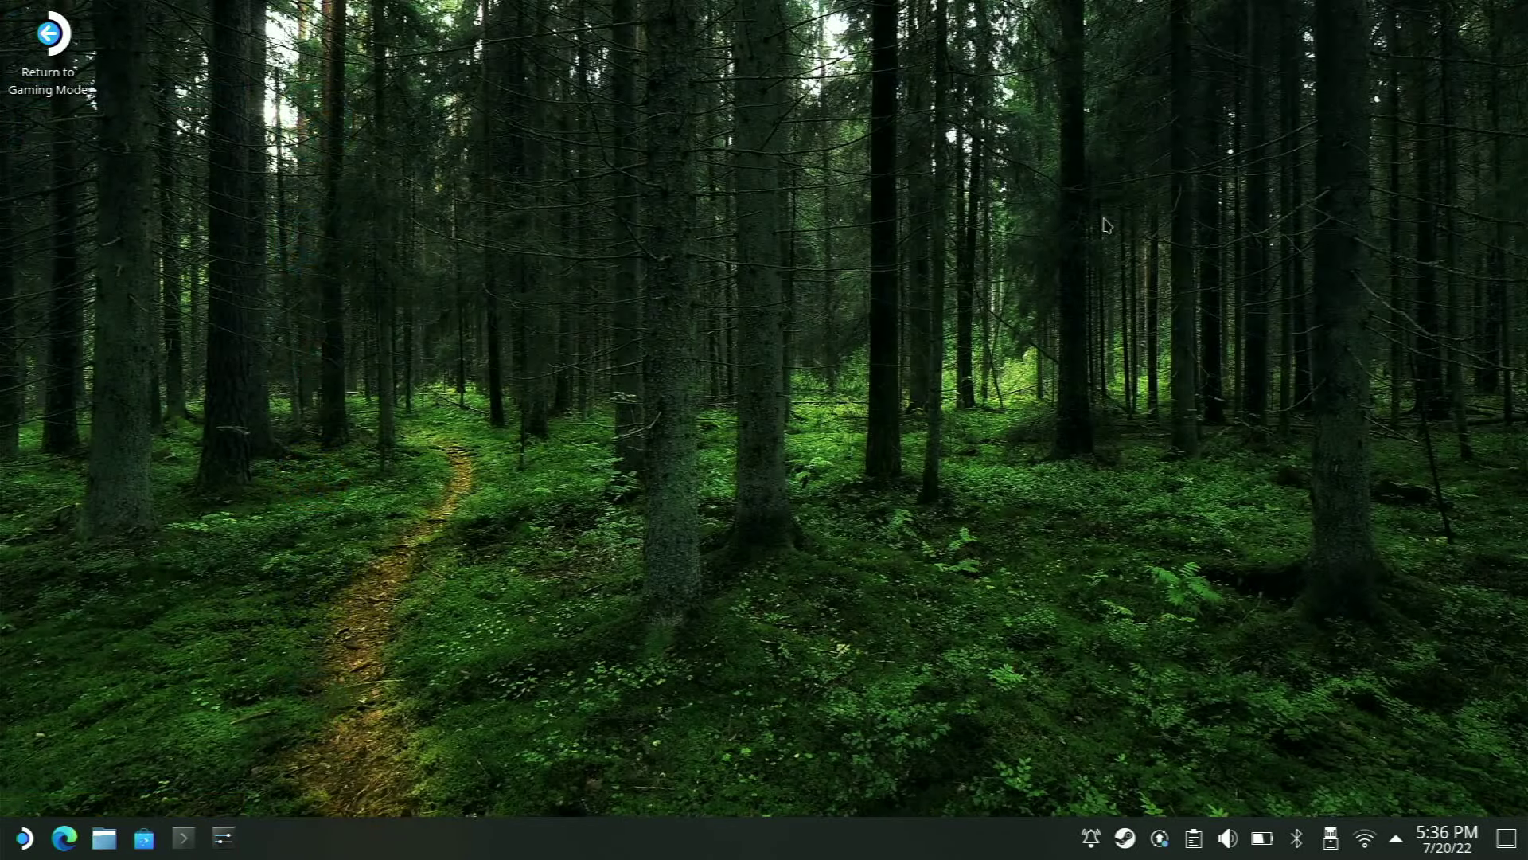
Step: Launch Discord from the launcher's Favorites and open the Steam Library from its tray icon
click(23, 838)
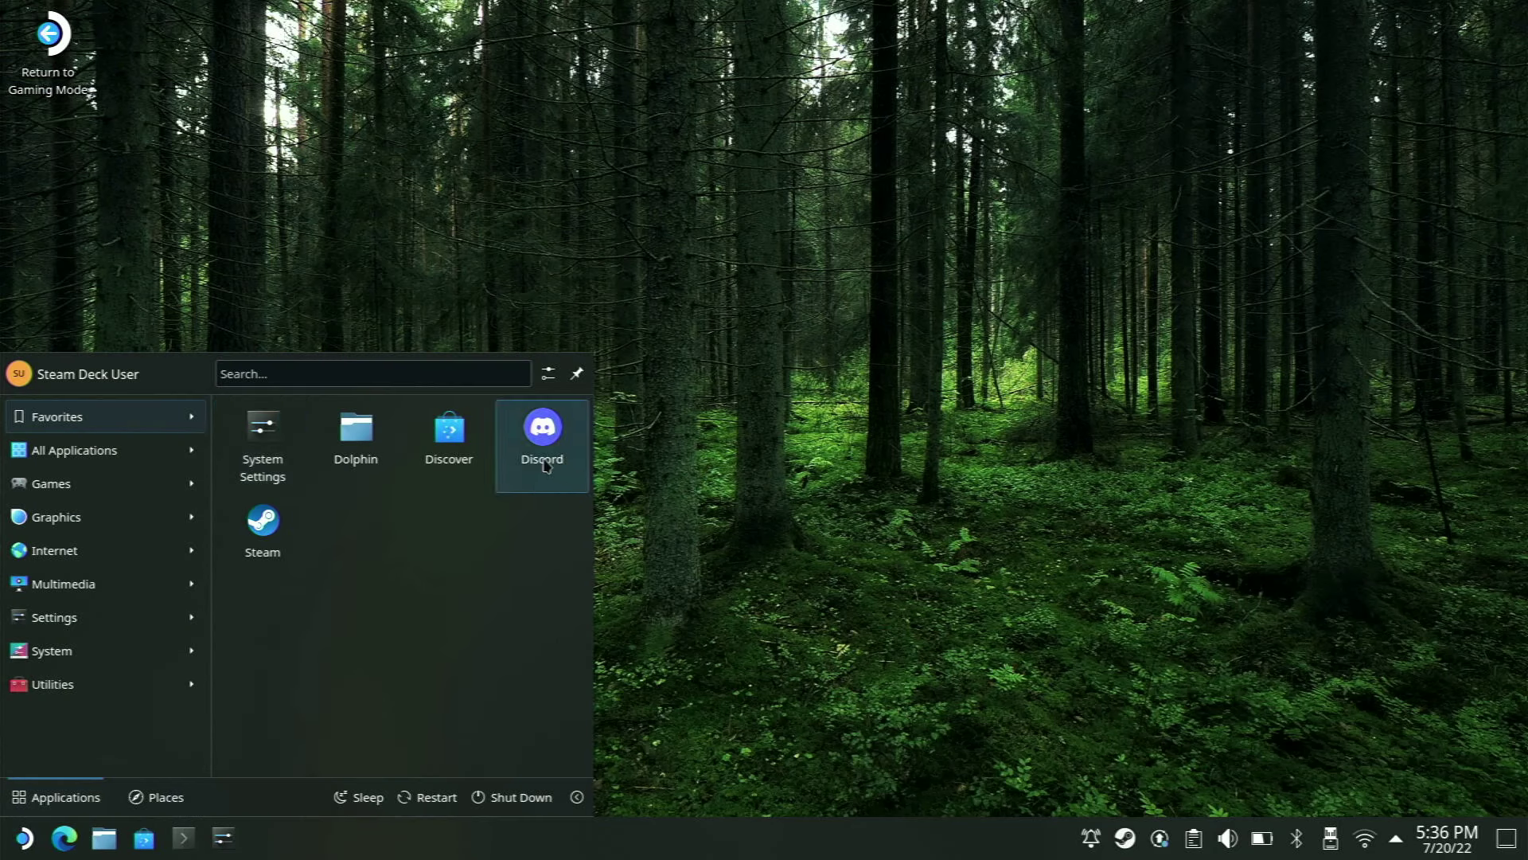
click(546, 466)
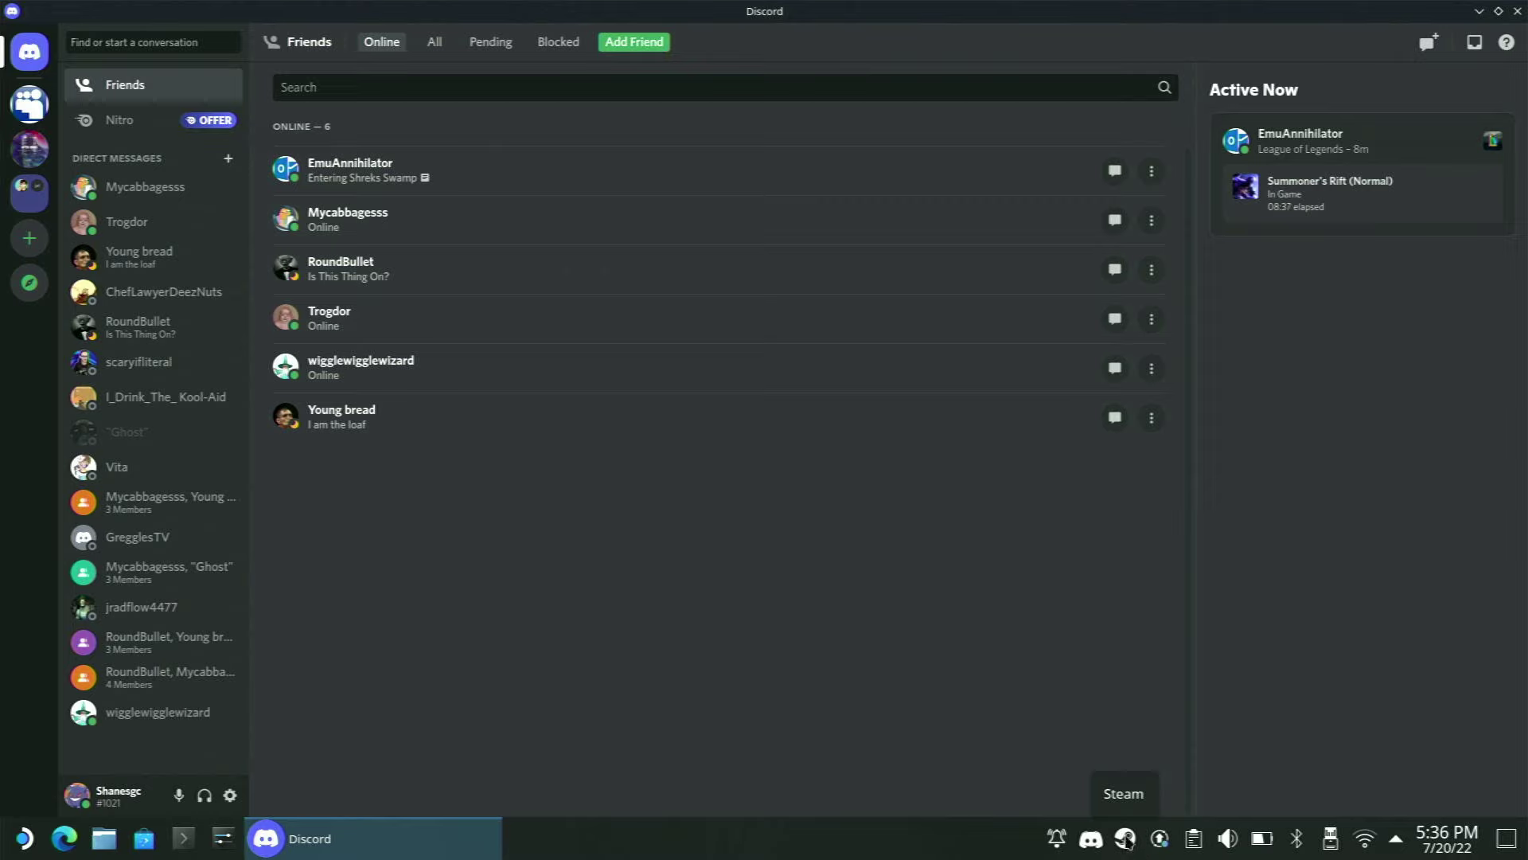
right_click(1125, 840)
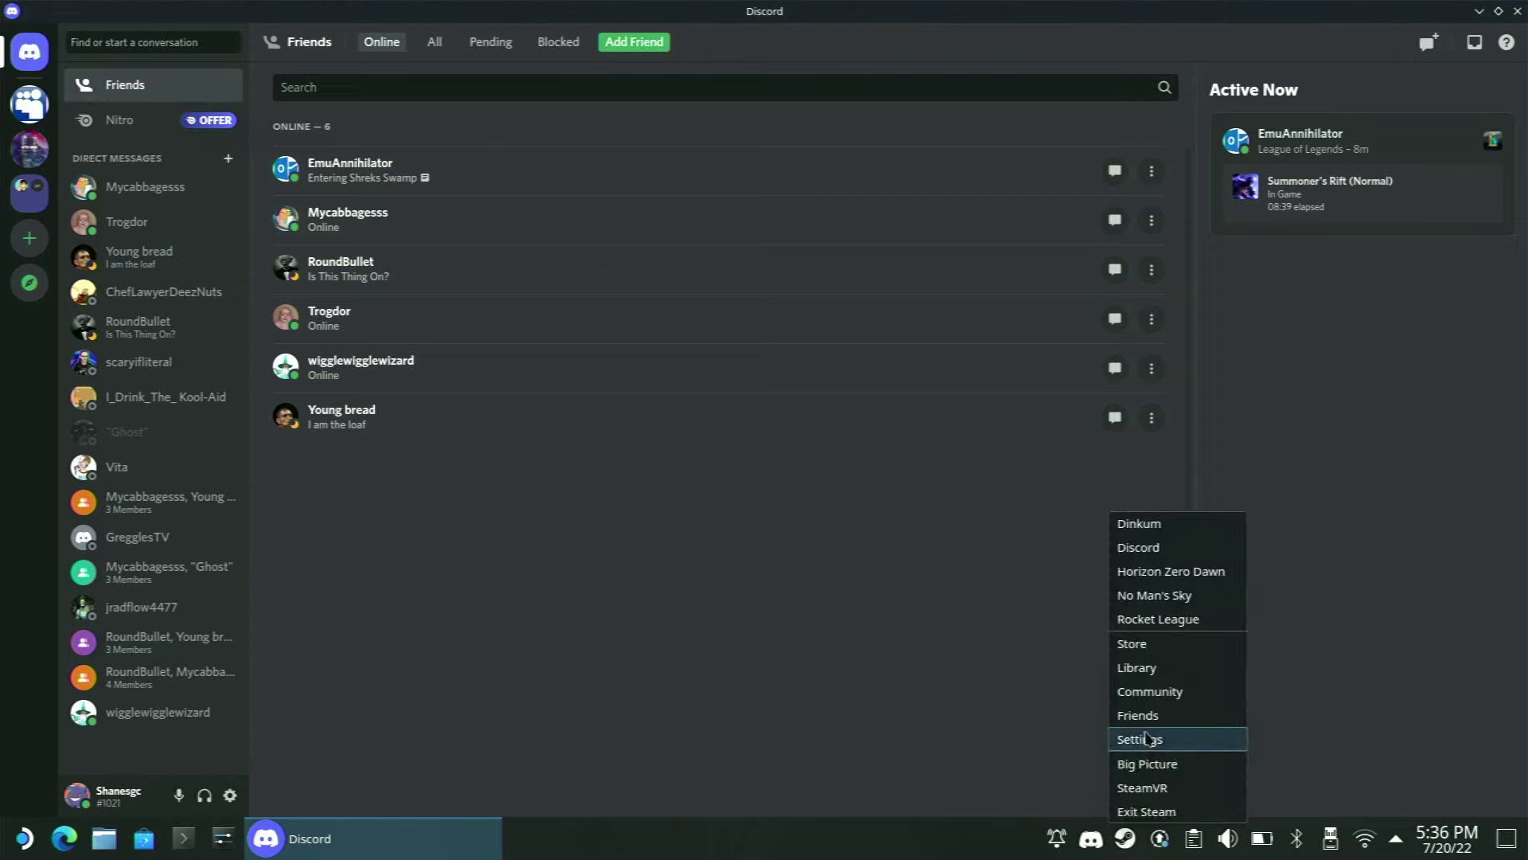
click(1162, 666)
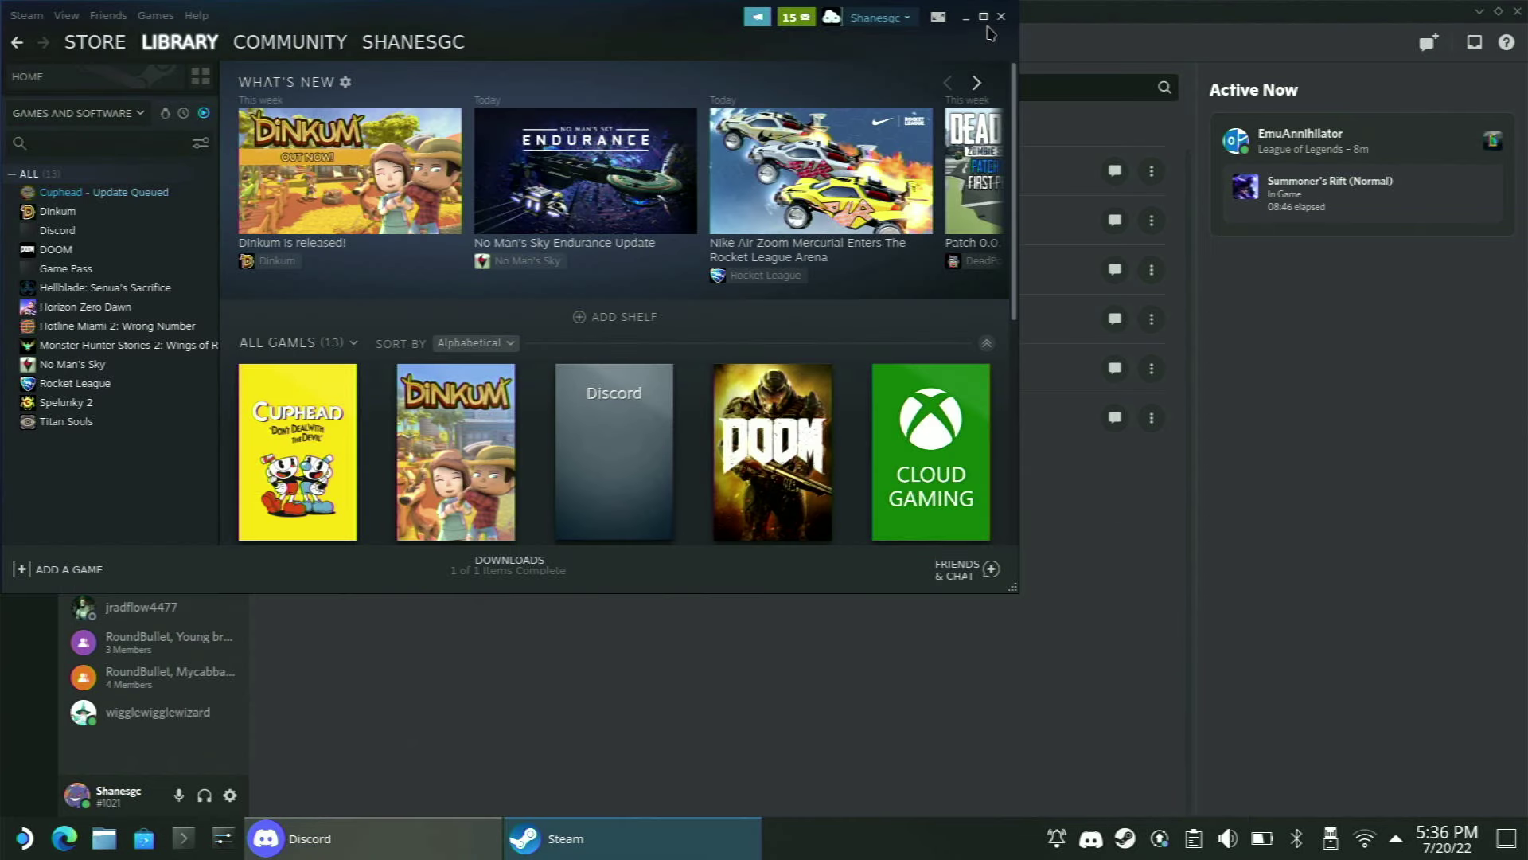
Step: Add Discord via Games > Add a Non-Steam Game, then close the Steam and Discord windows
click(984, 19)
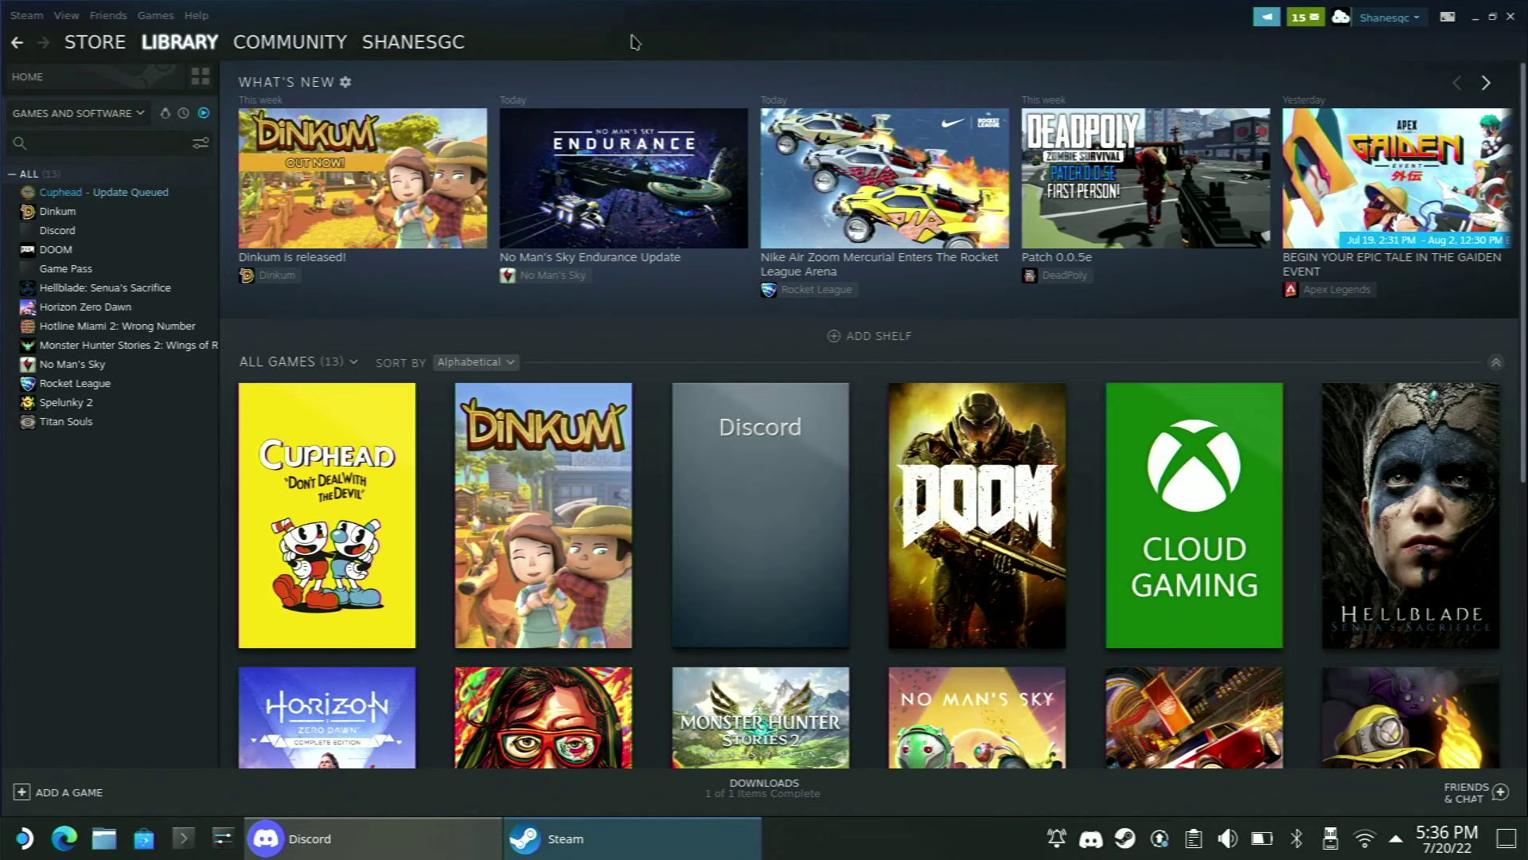
click(151, 18)
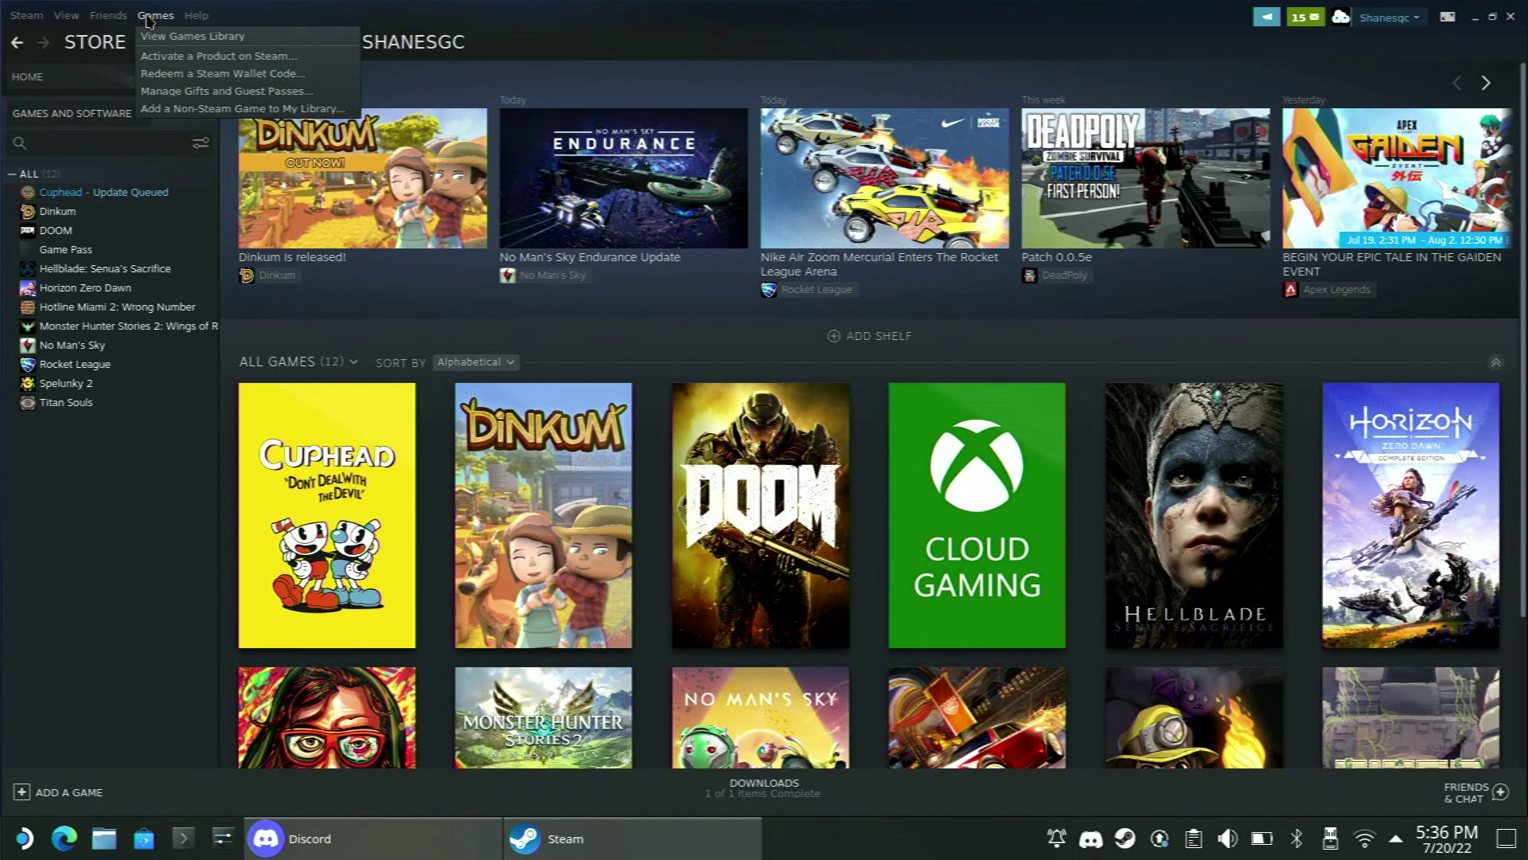
click(210, 110)
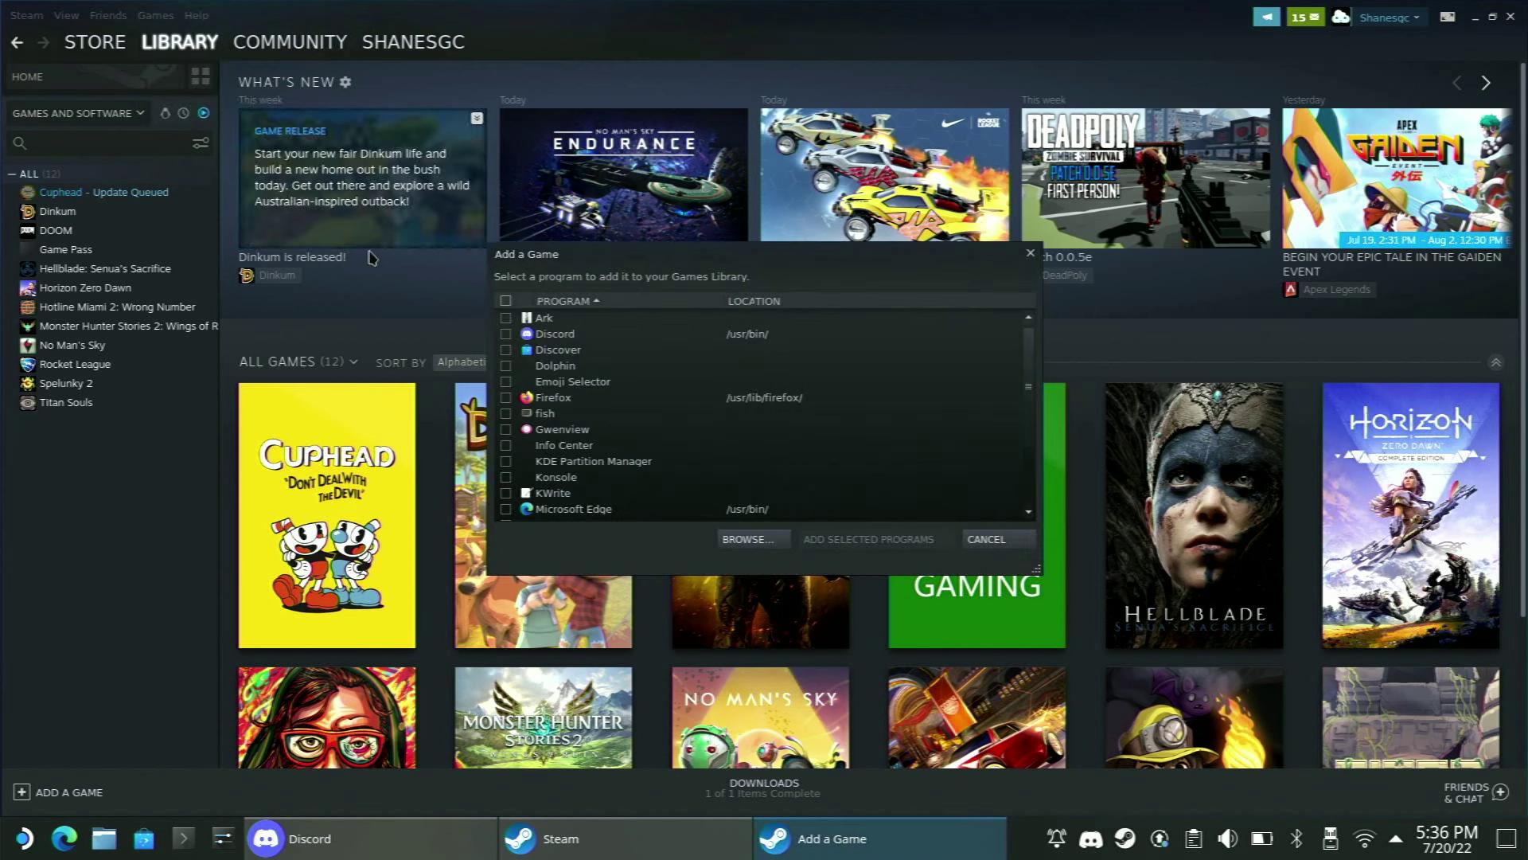
click(506, 335)
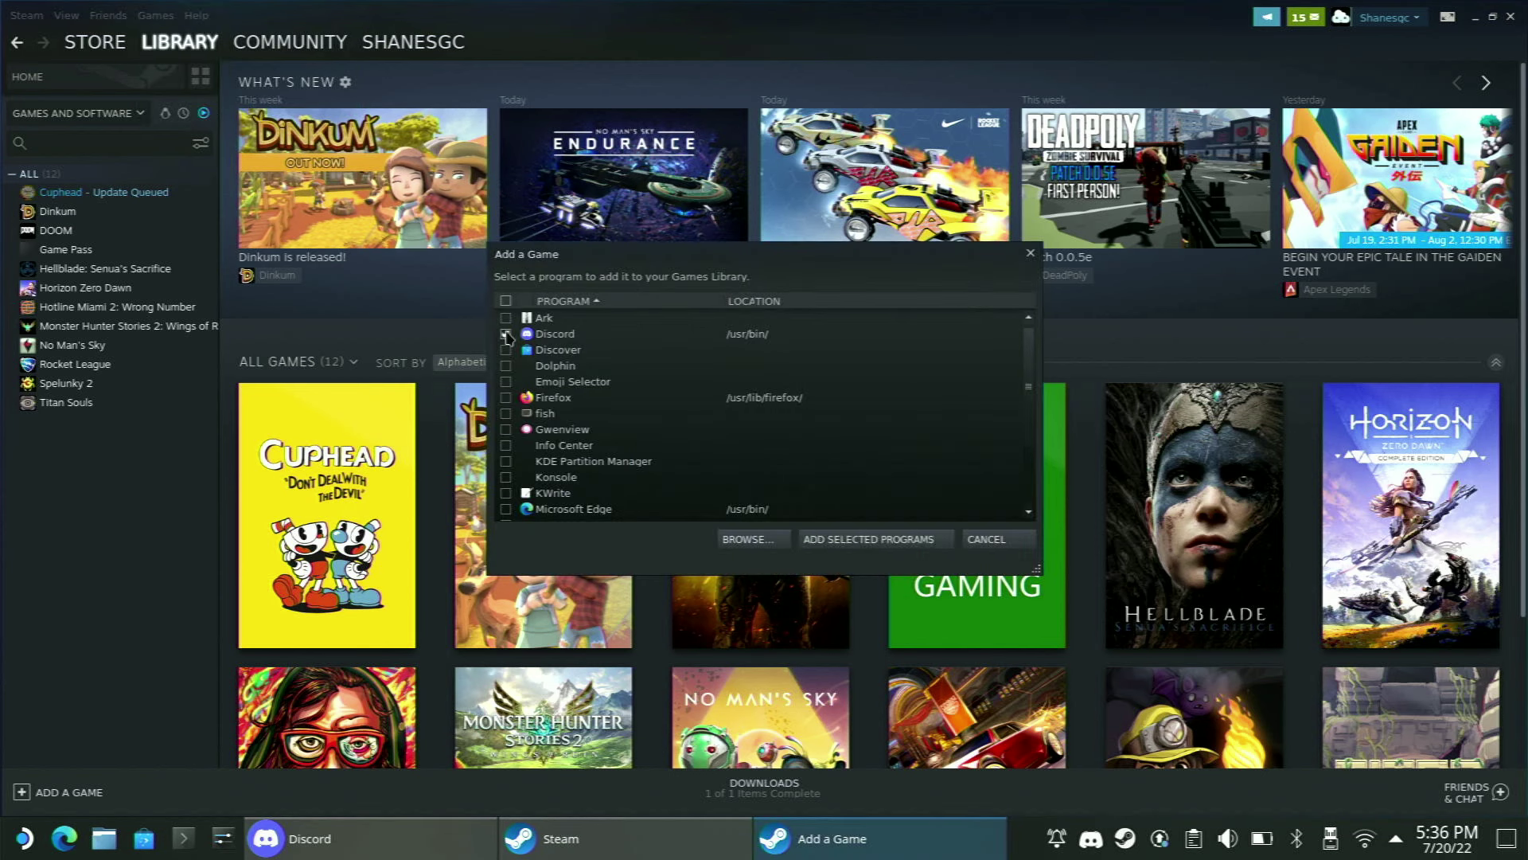
click(880, 541)
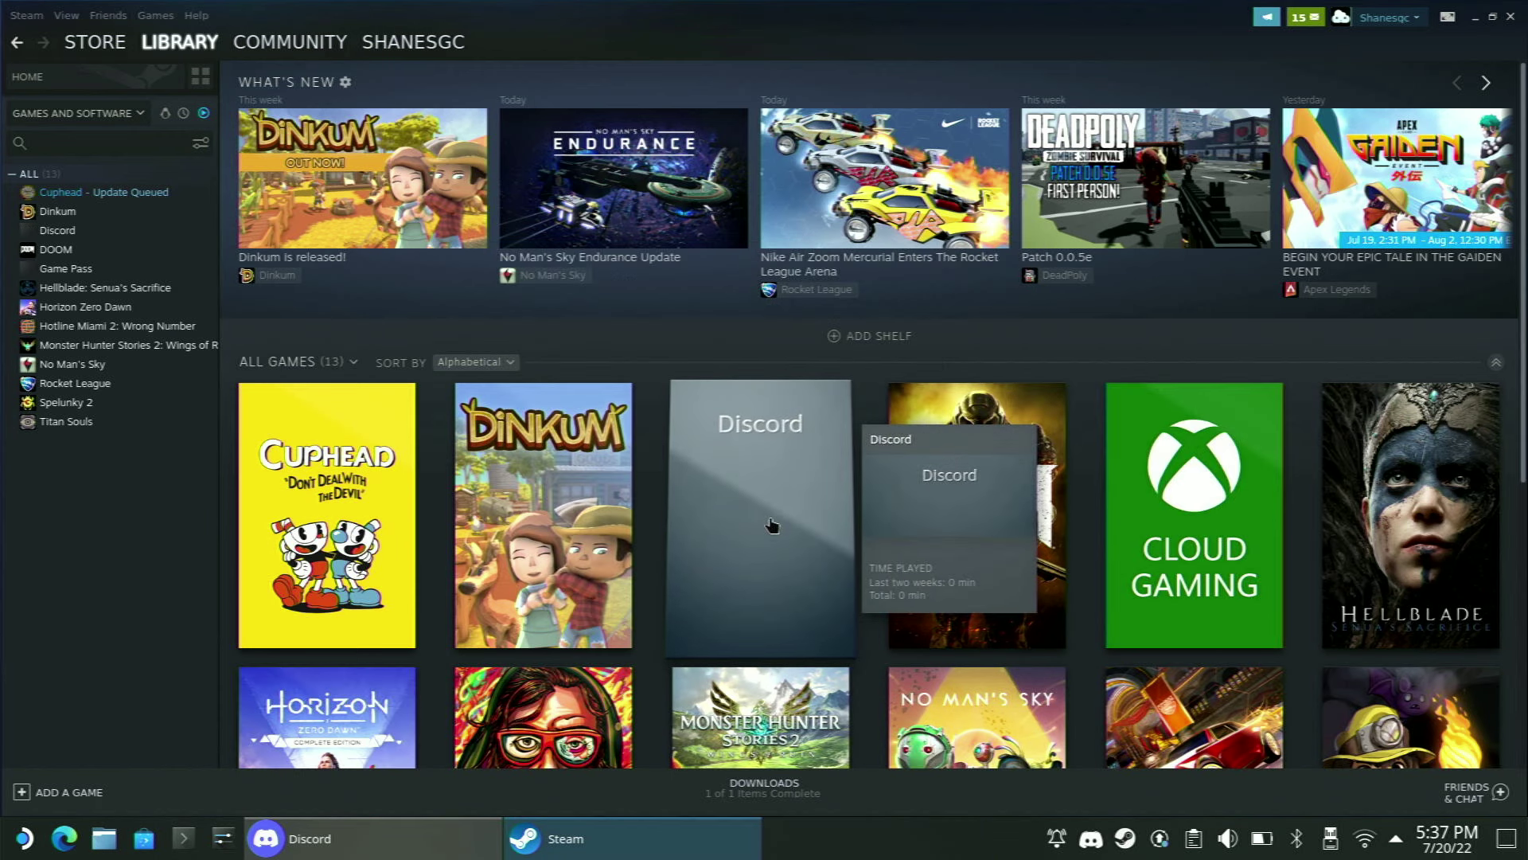
click(1511, 17)
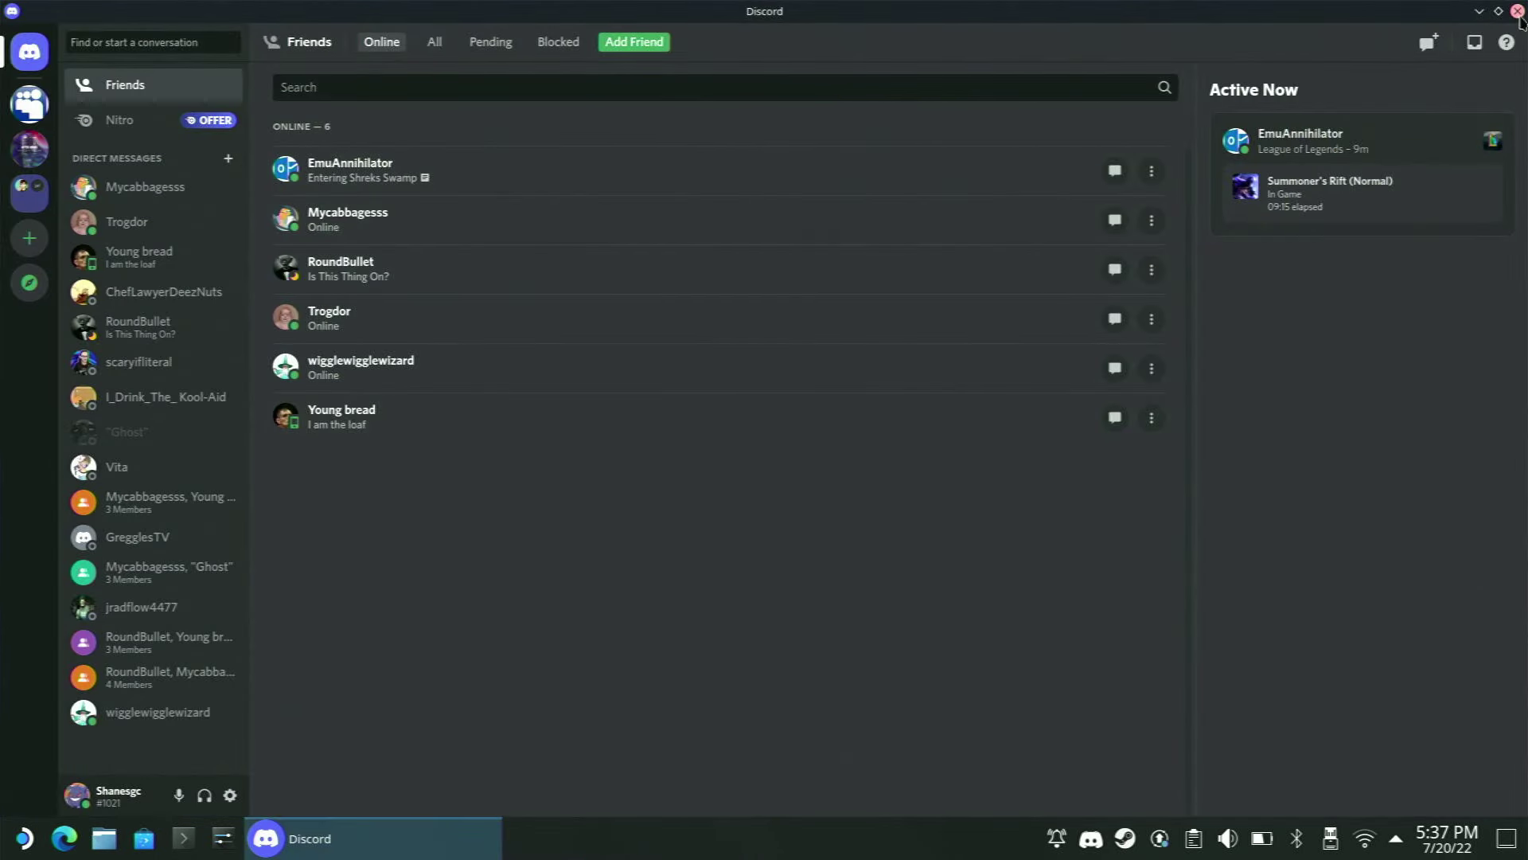
click(1517, 14)
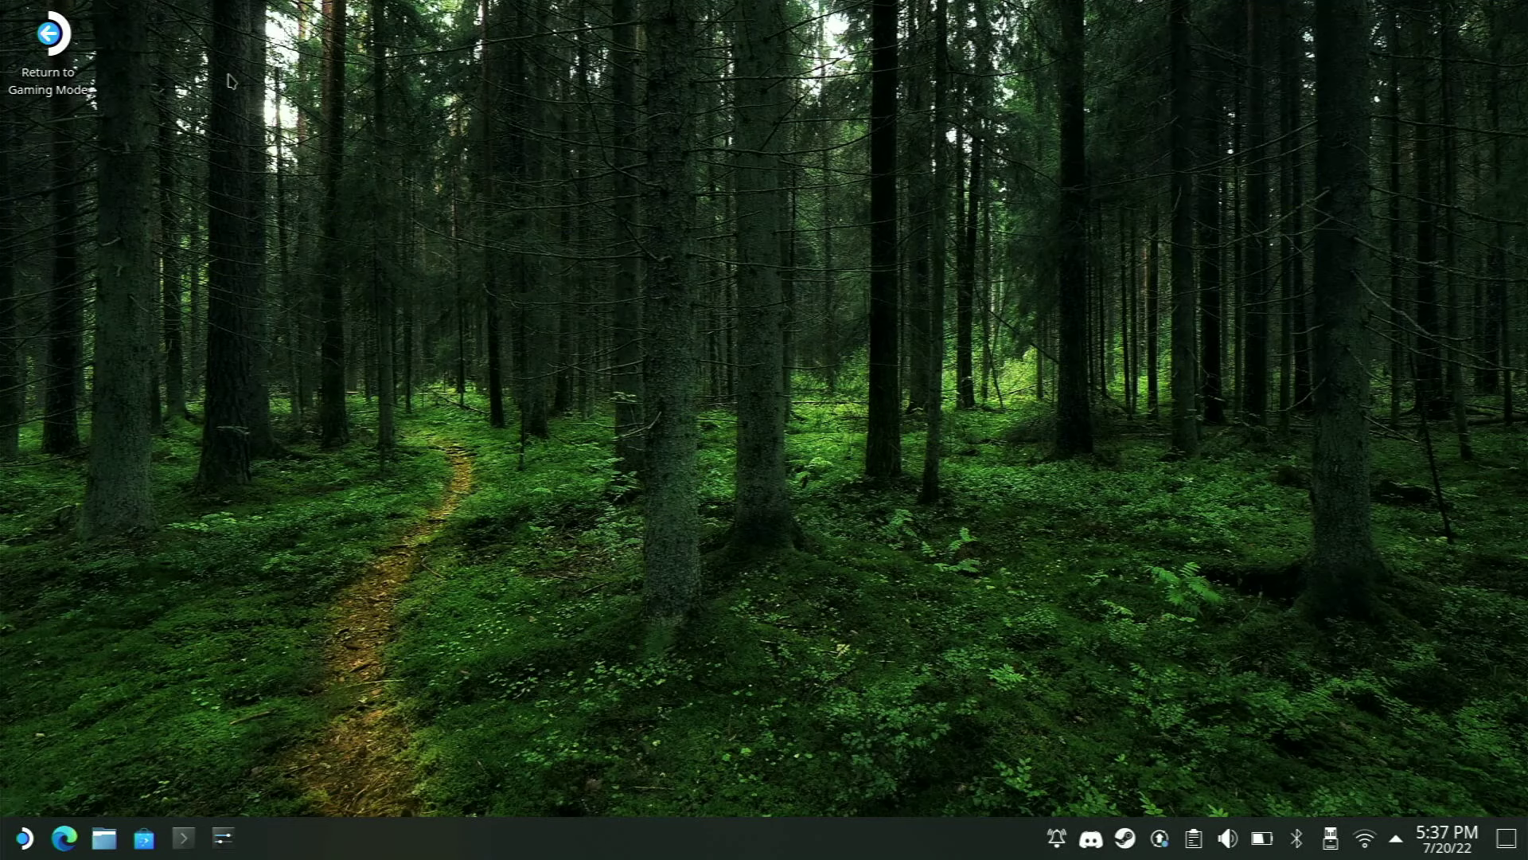
Step: Return to Gaming Mode and open the Steam game Library
double_click(53, 48)
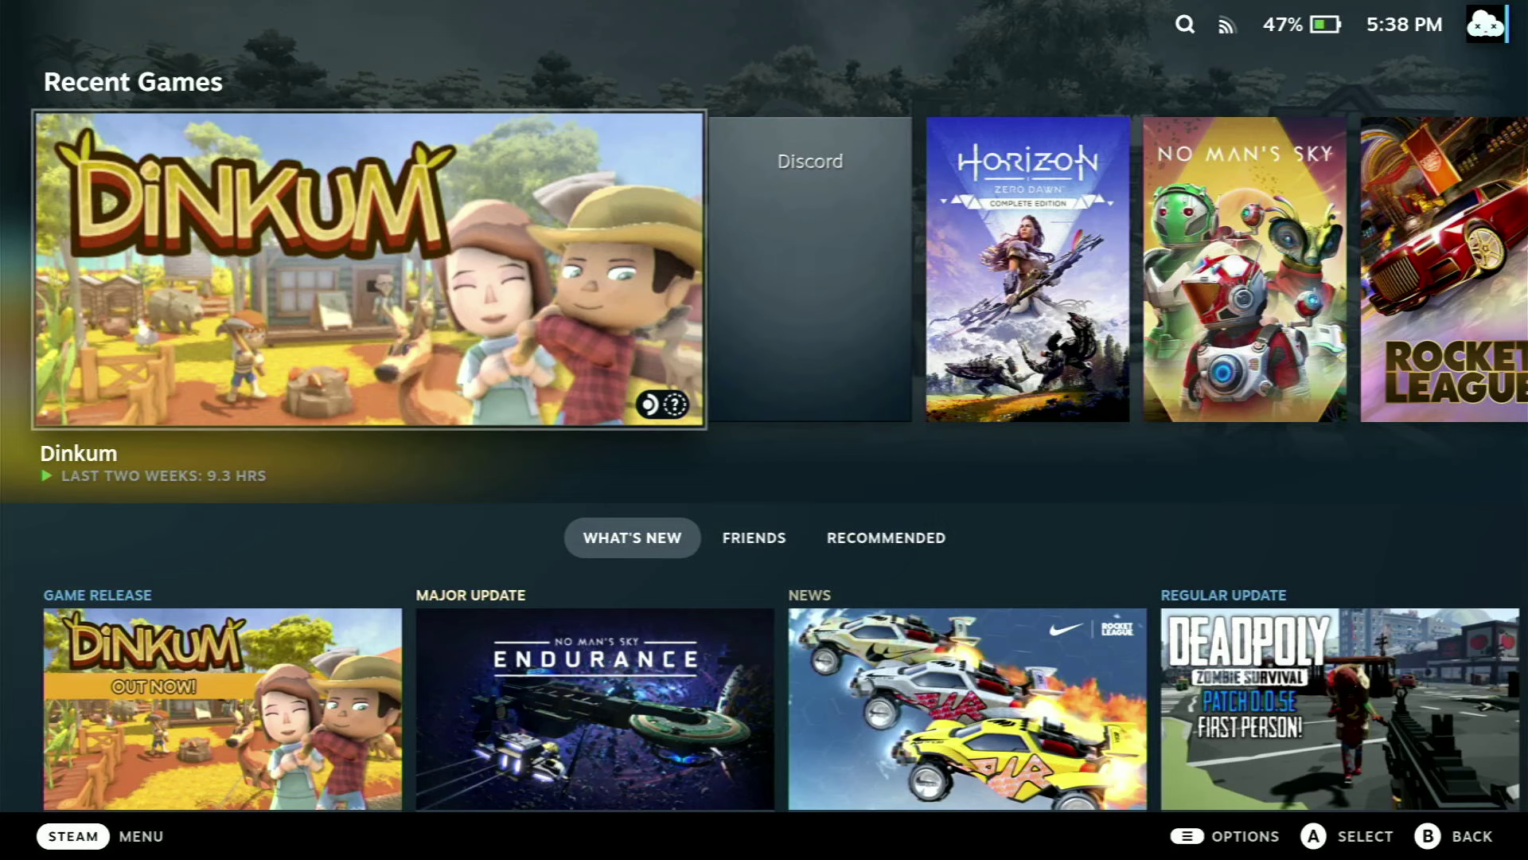
key(Right)
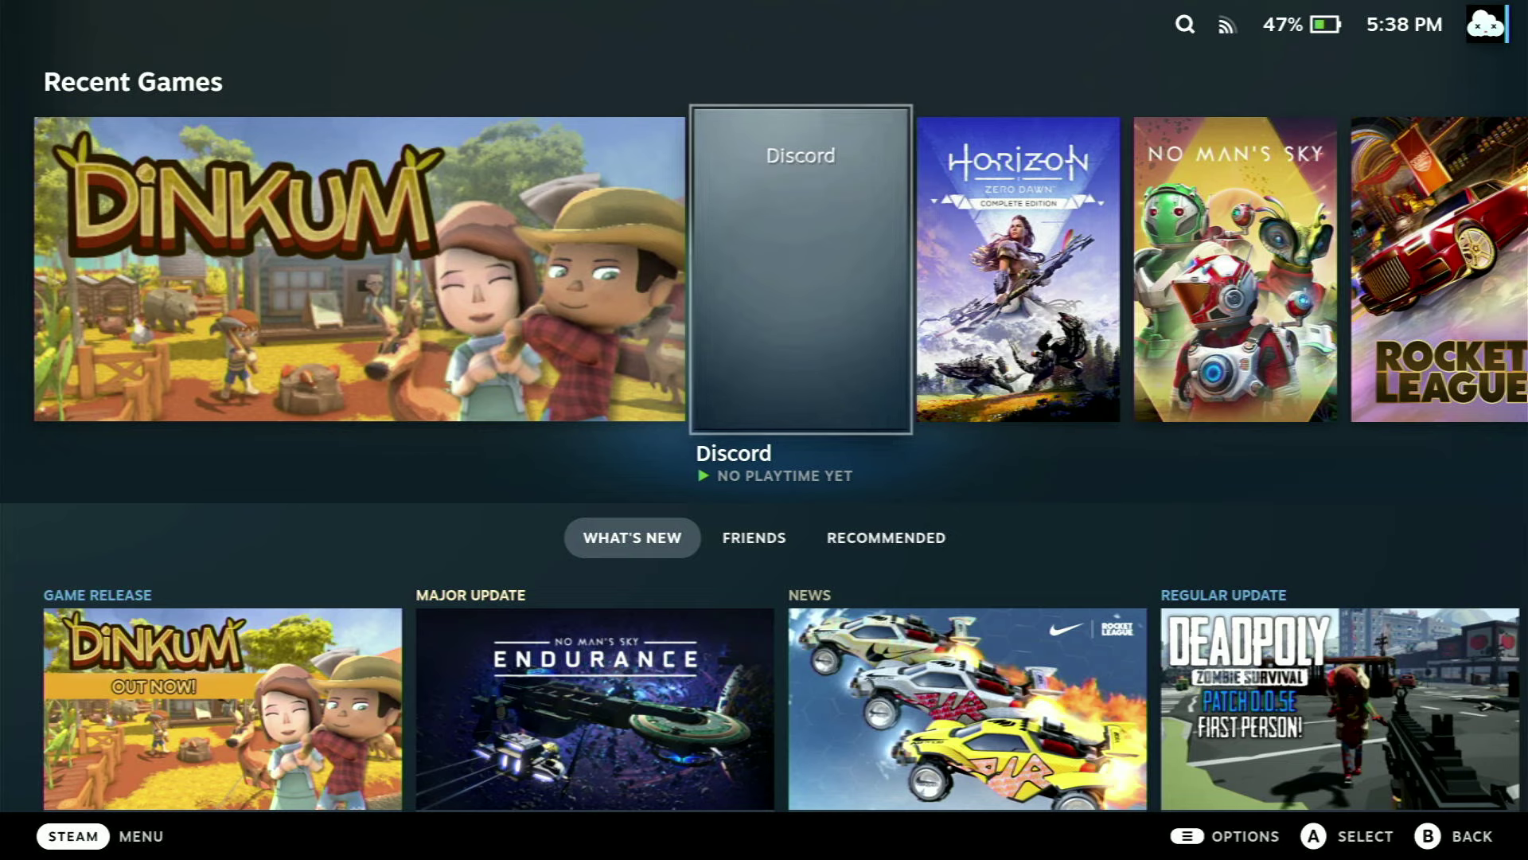
key(ctrl+1)
key(Down)
key(Return)
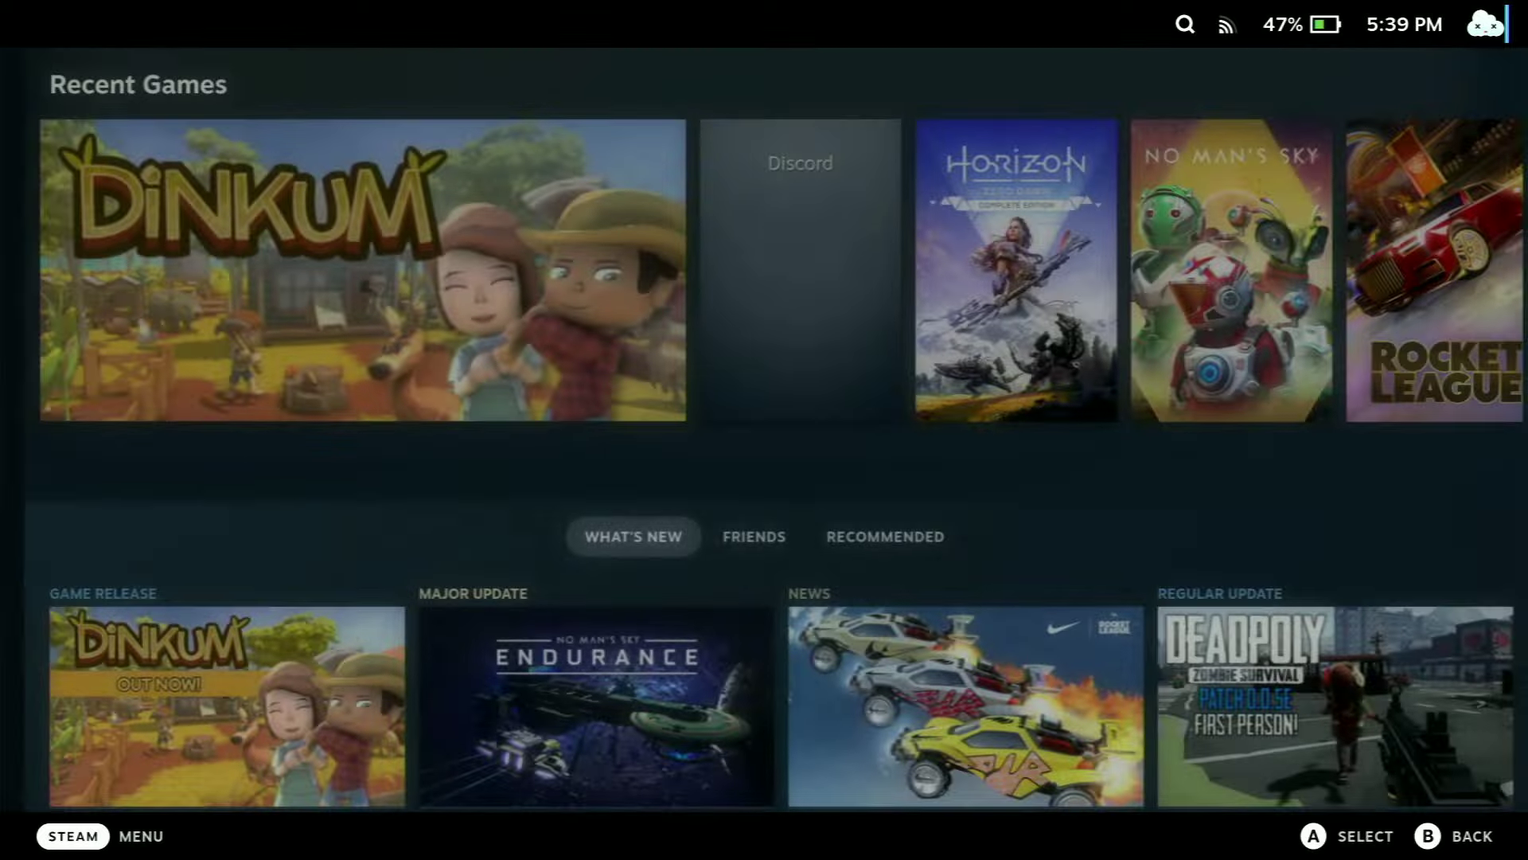
Step: Select Discord on the Non-Steam tab and press Play
key(Tab)
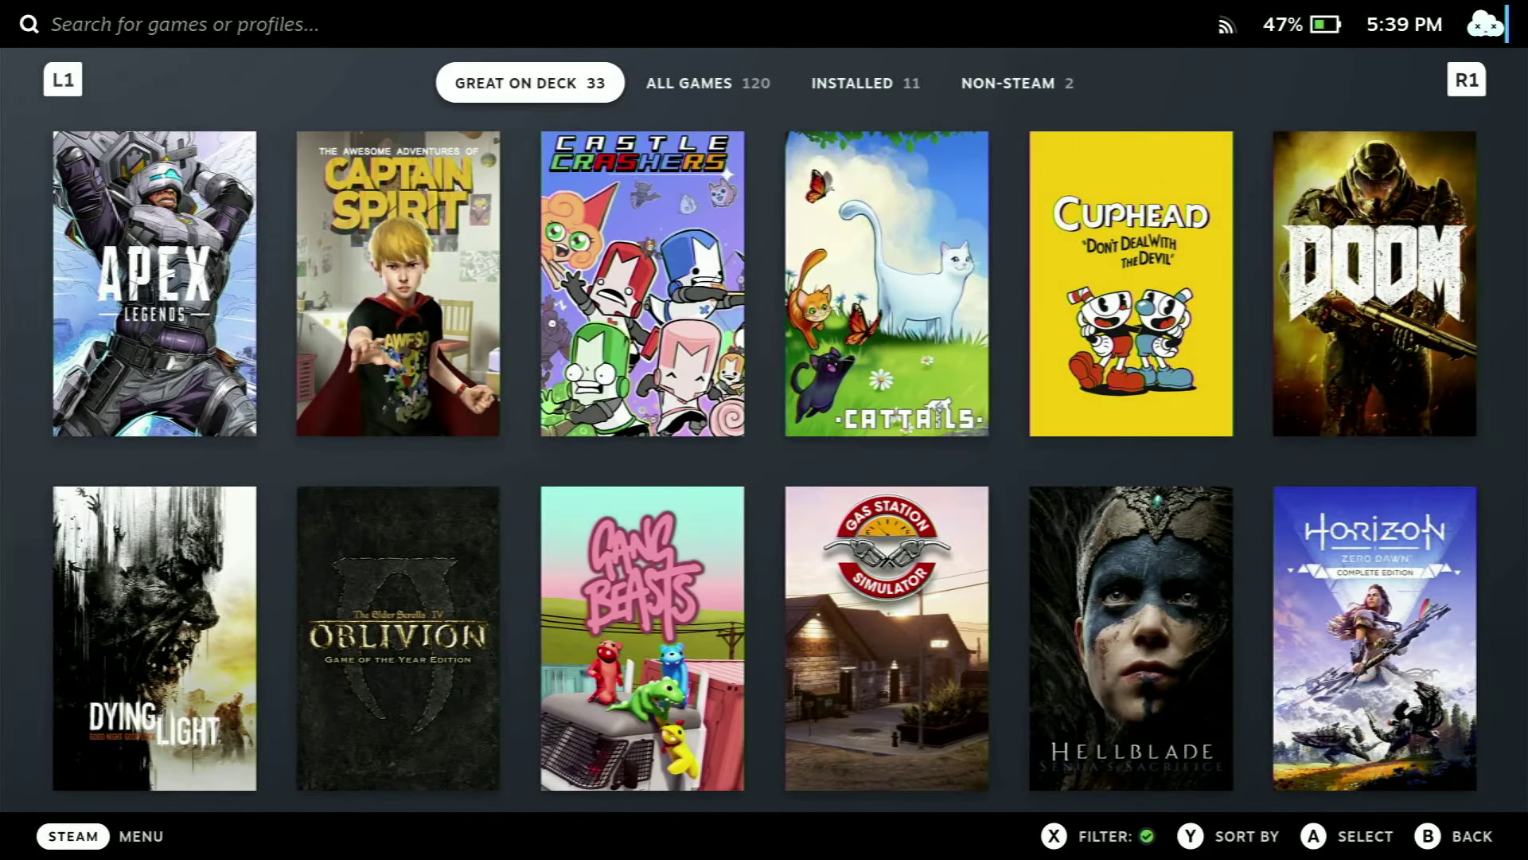
key(Tab)
key(Tab)
key(Tab)
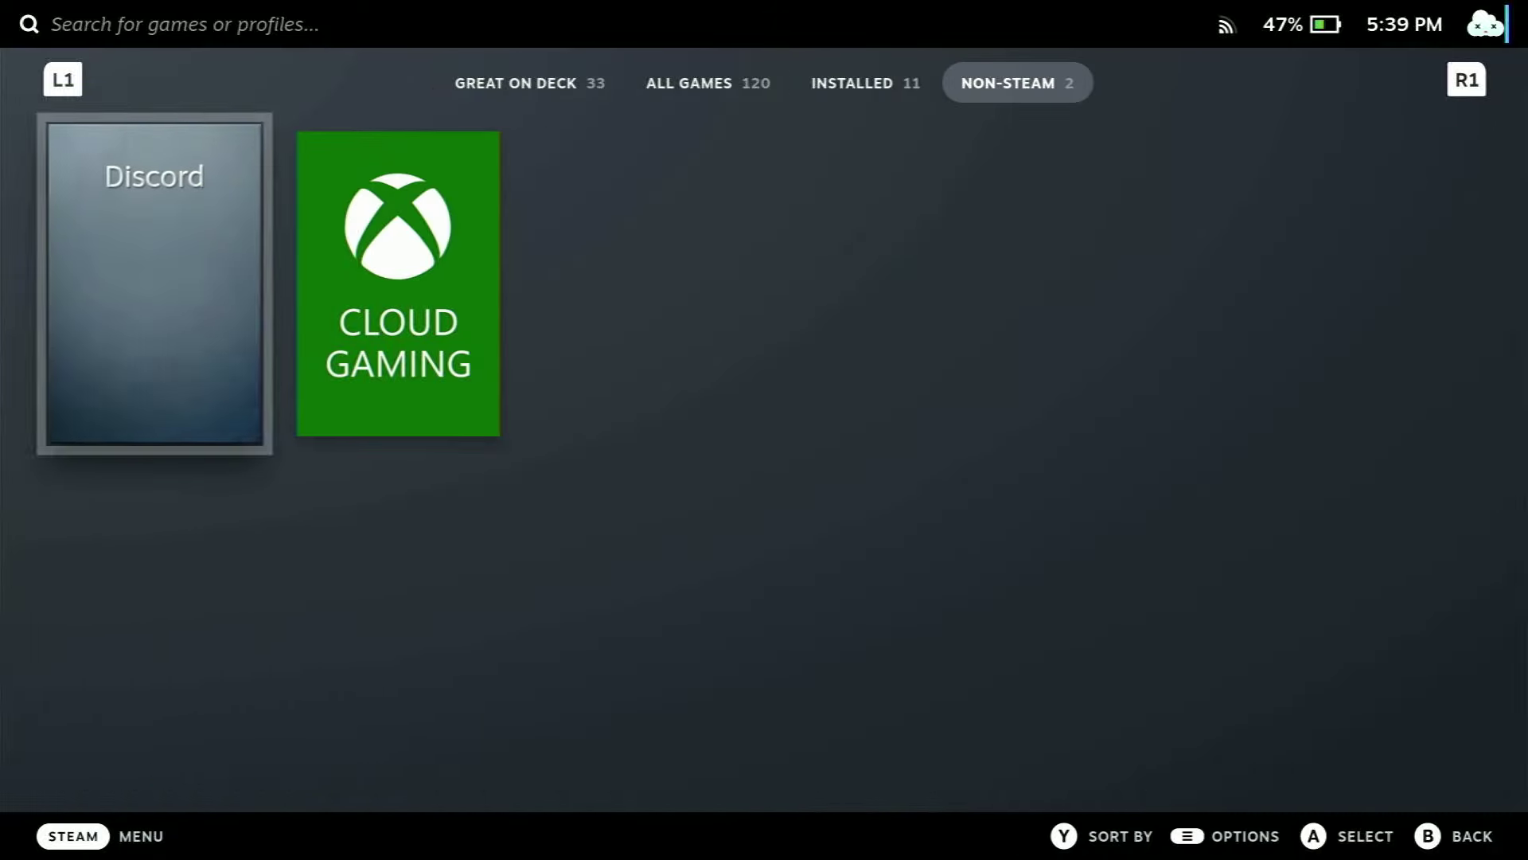
key(Return)
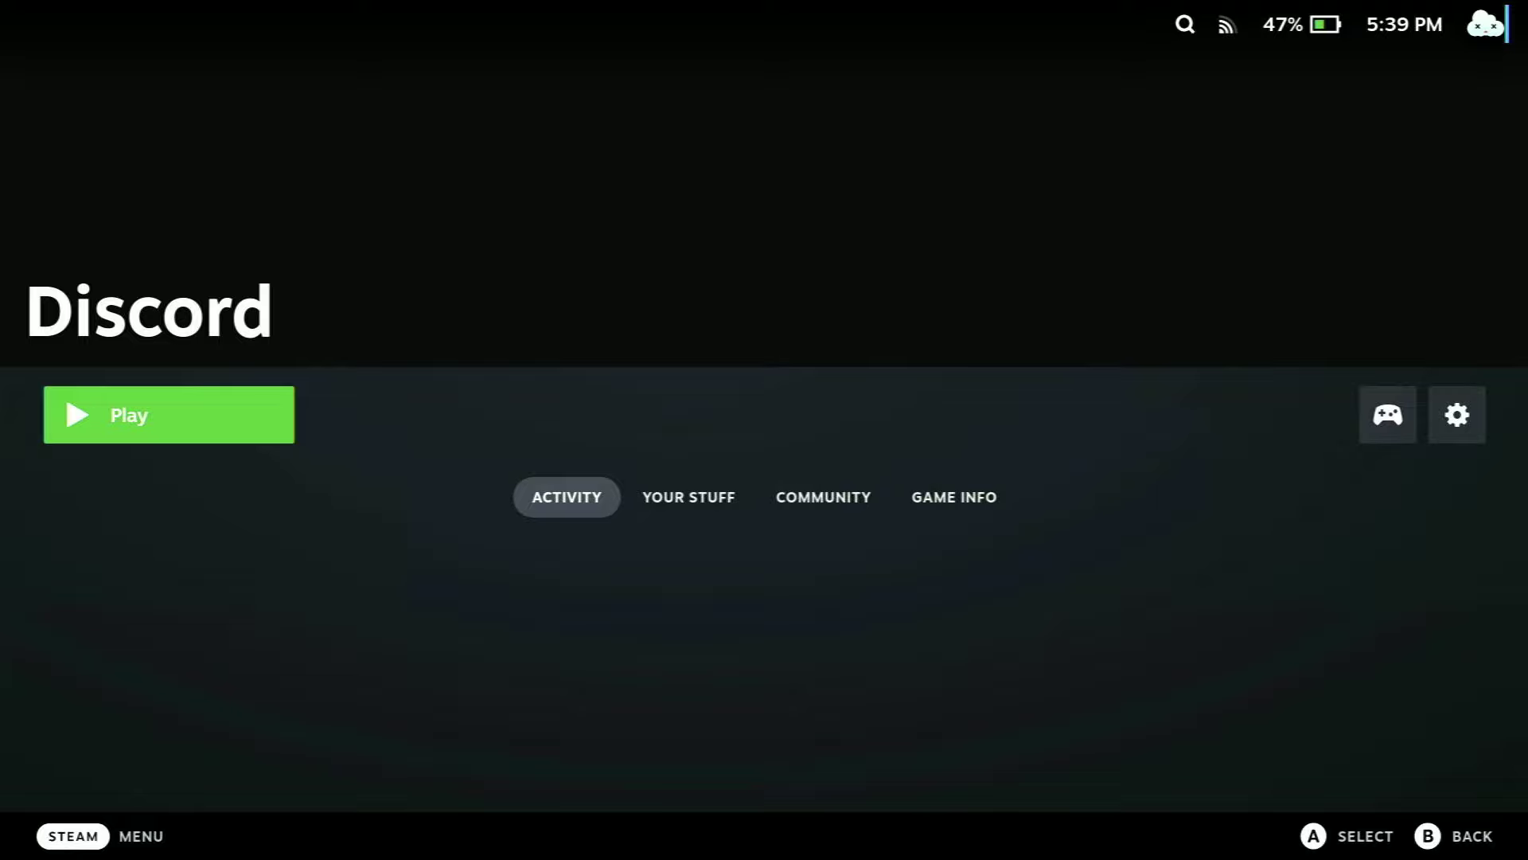
key(Return)
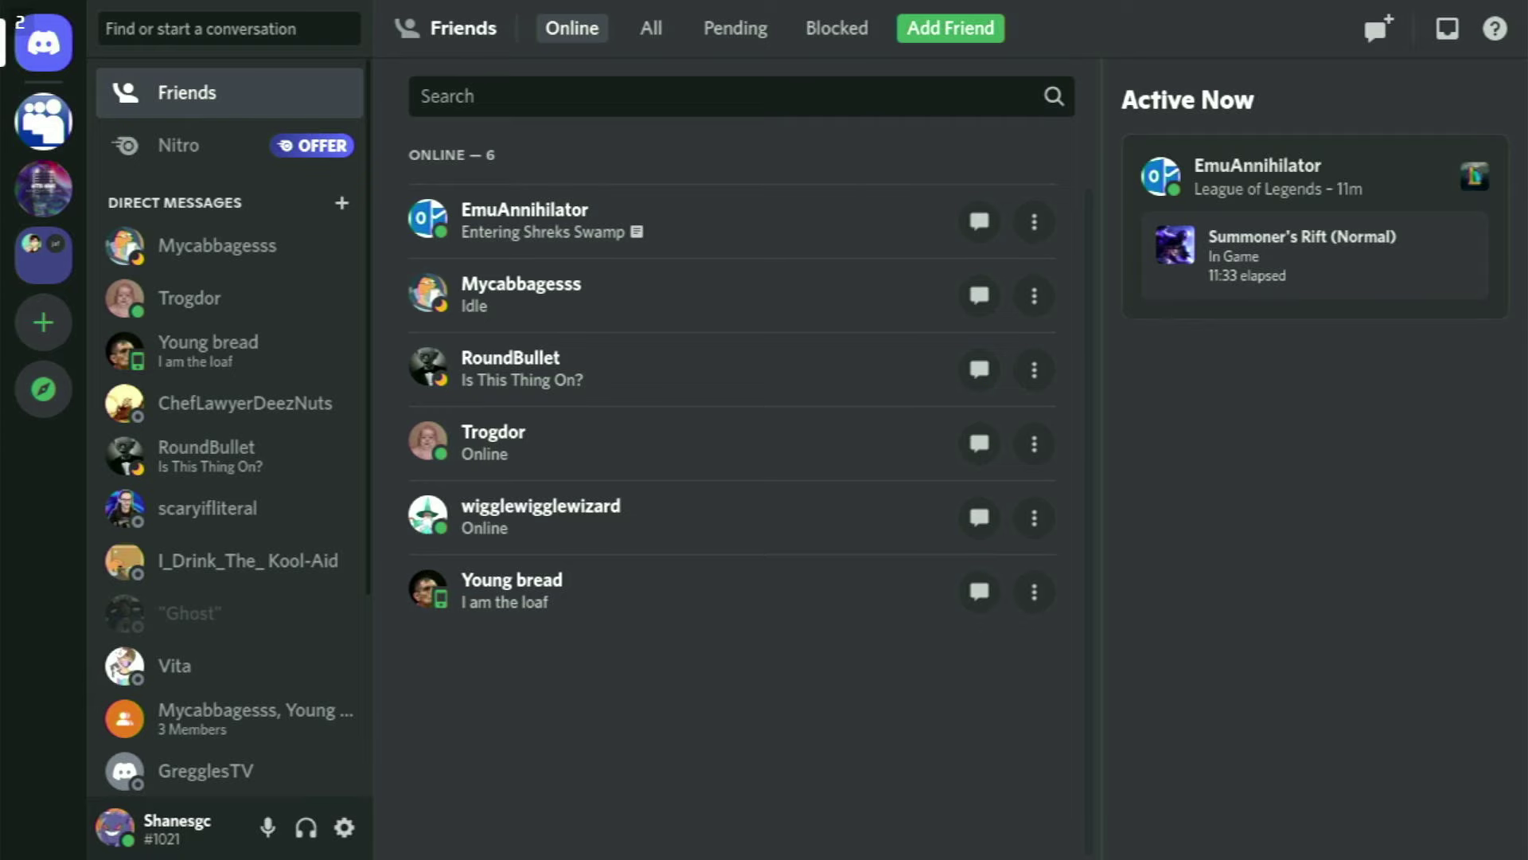
Step: Open Discord's controller layout editor from the Steam overlay's Controller settings
key(super)
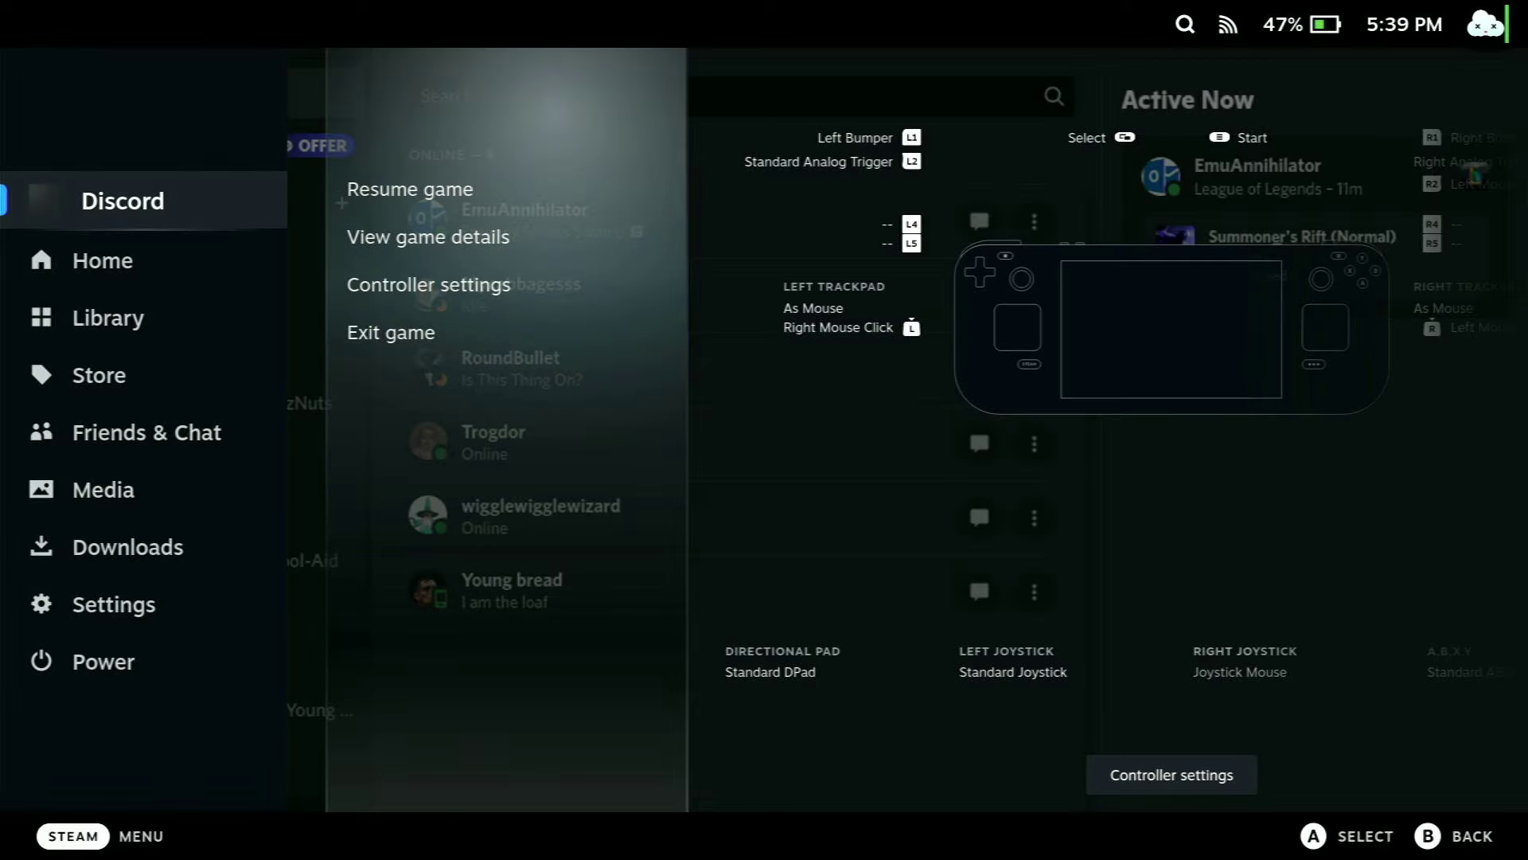
key(Escape)
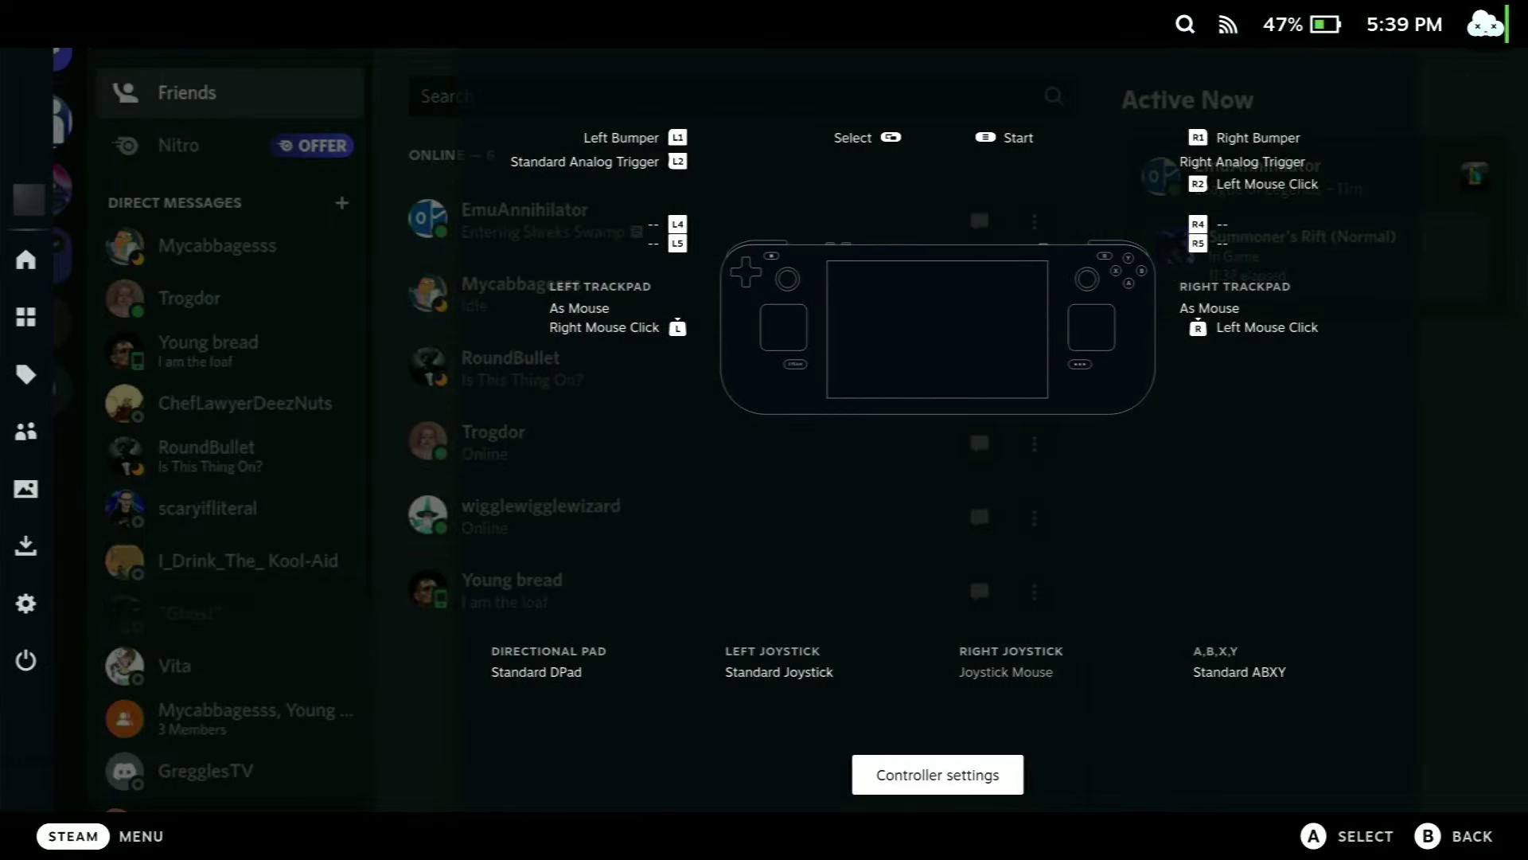
key(Return)
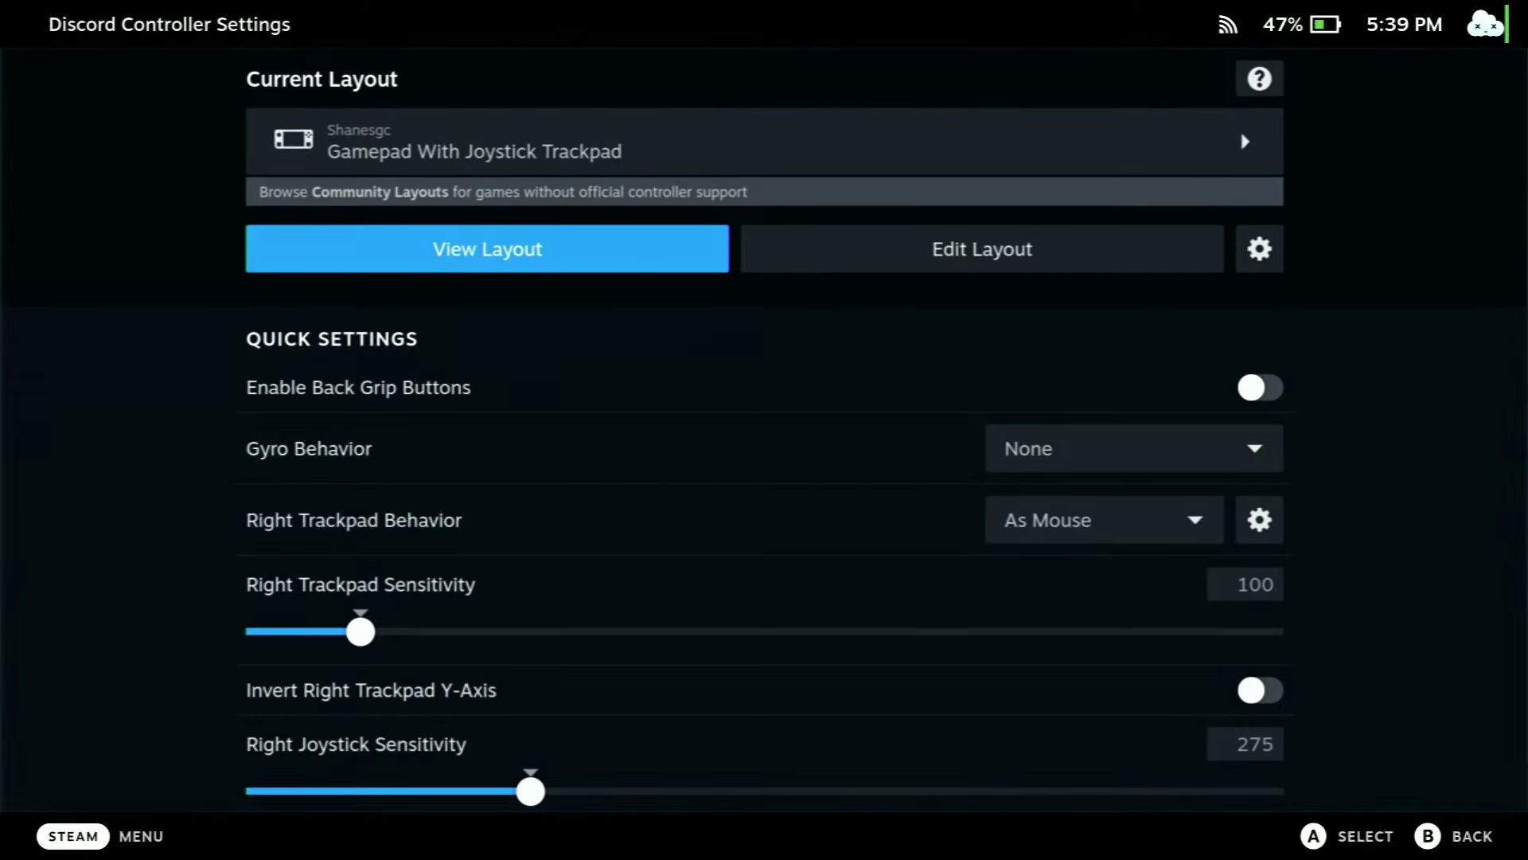
key(Right)
key(Return)
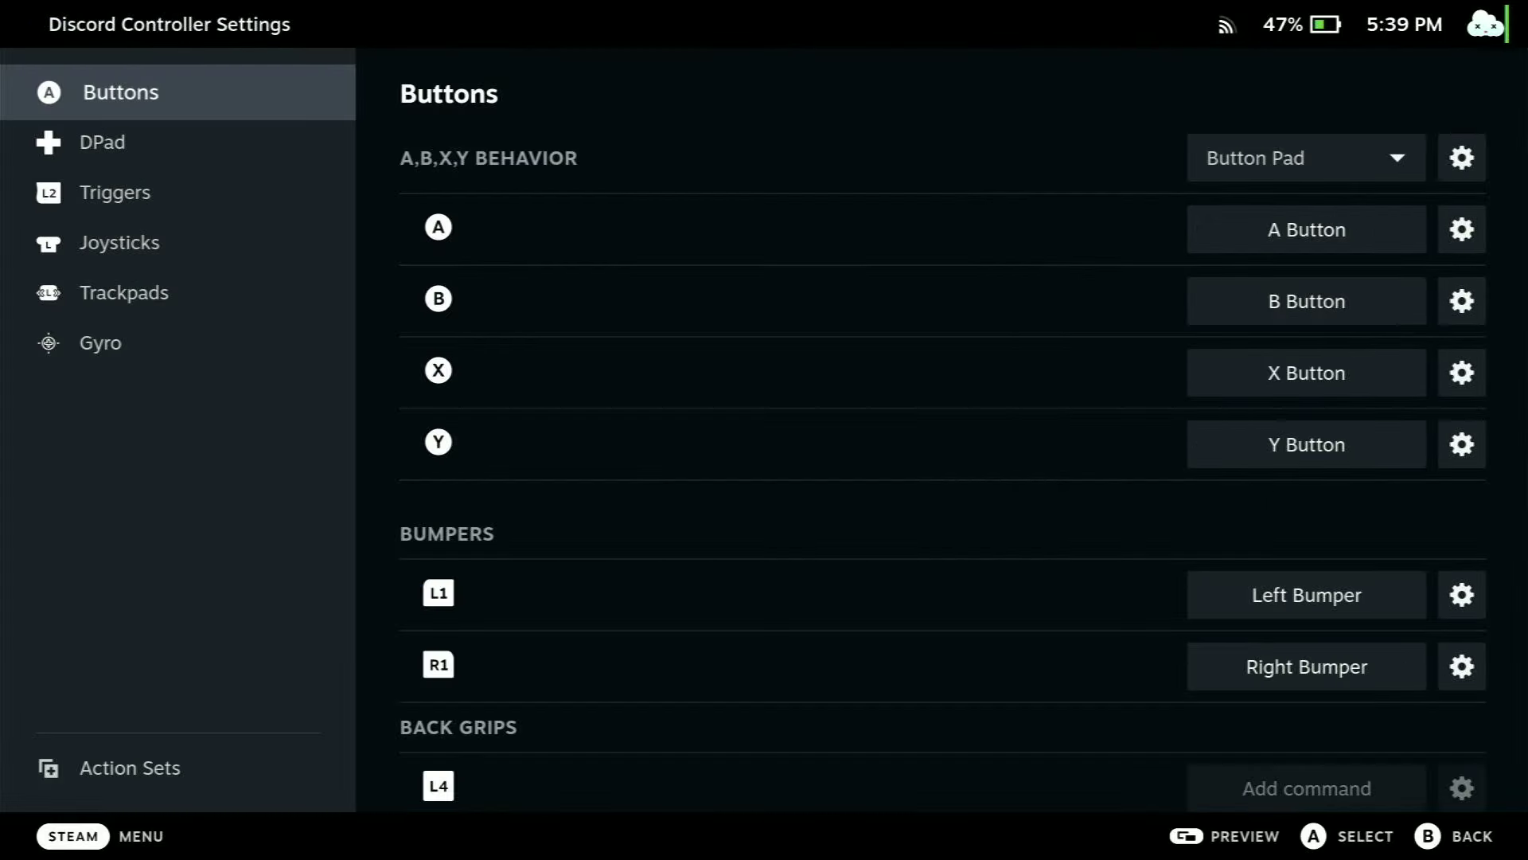
Step: Set both trackpad behaviours to As Mouse under Trackpads, then back out
key(Down)
key(Down)
key(Down)
key(Down)
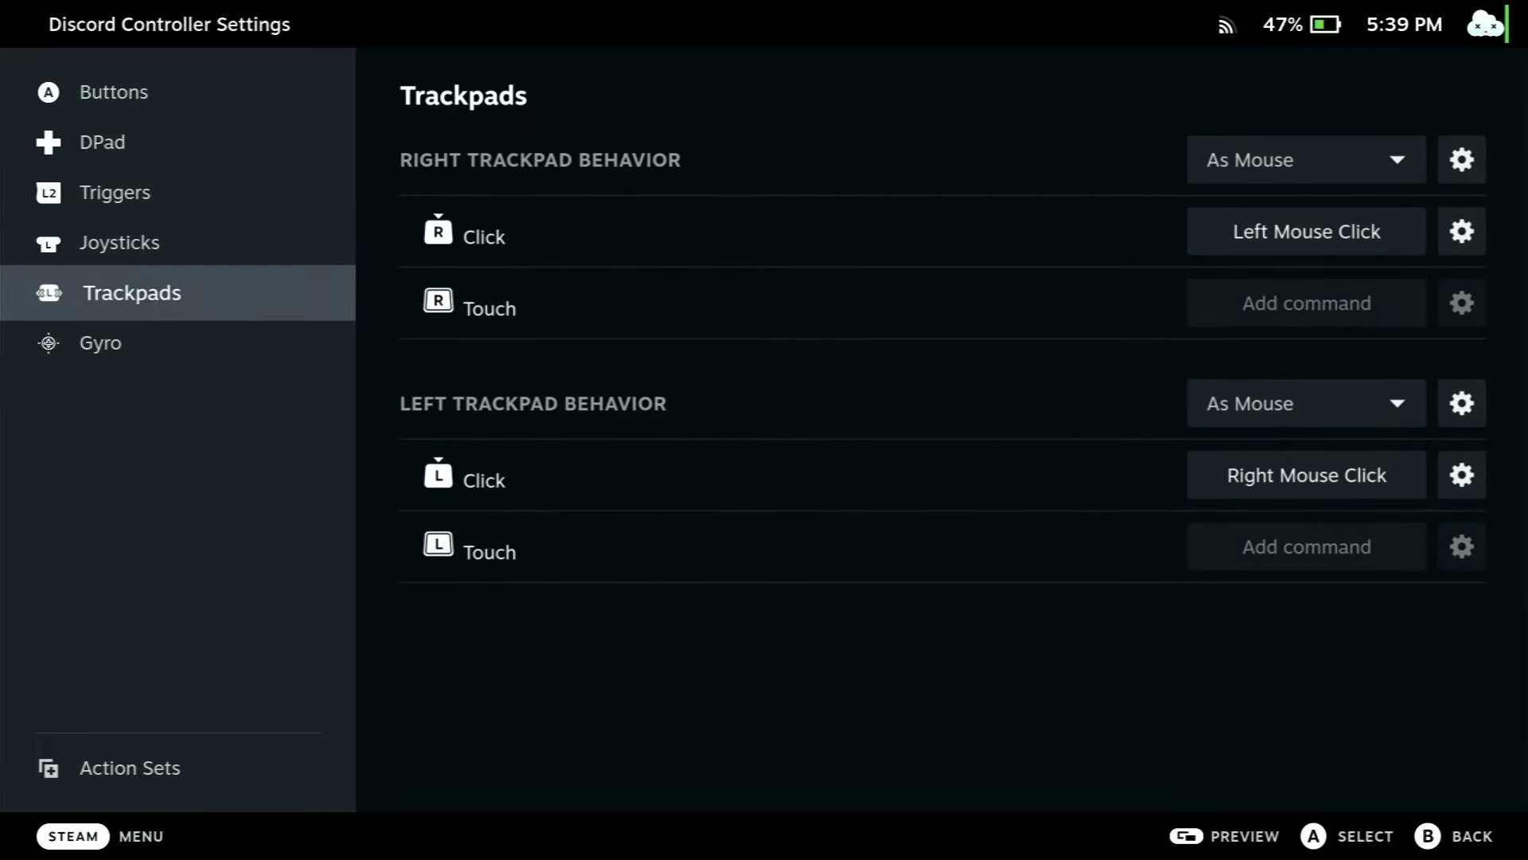
key(Right)
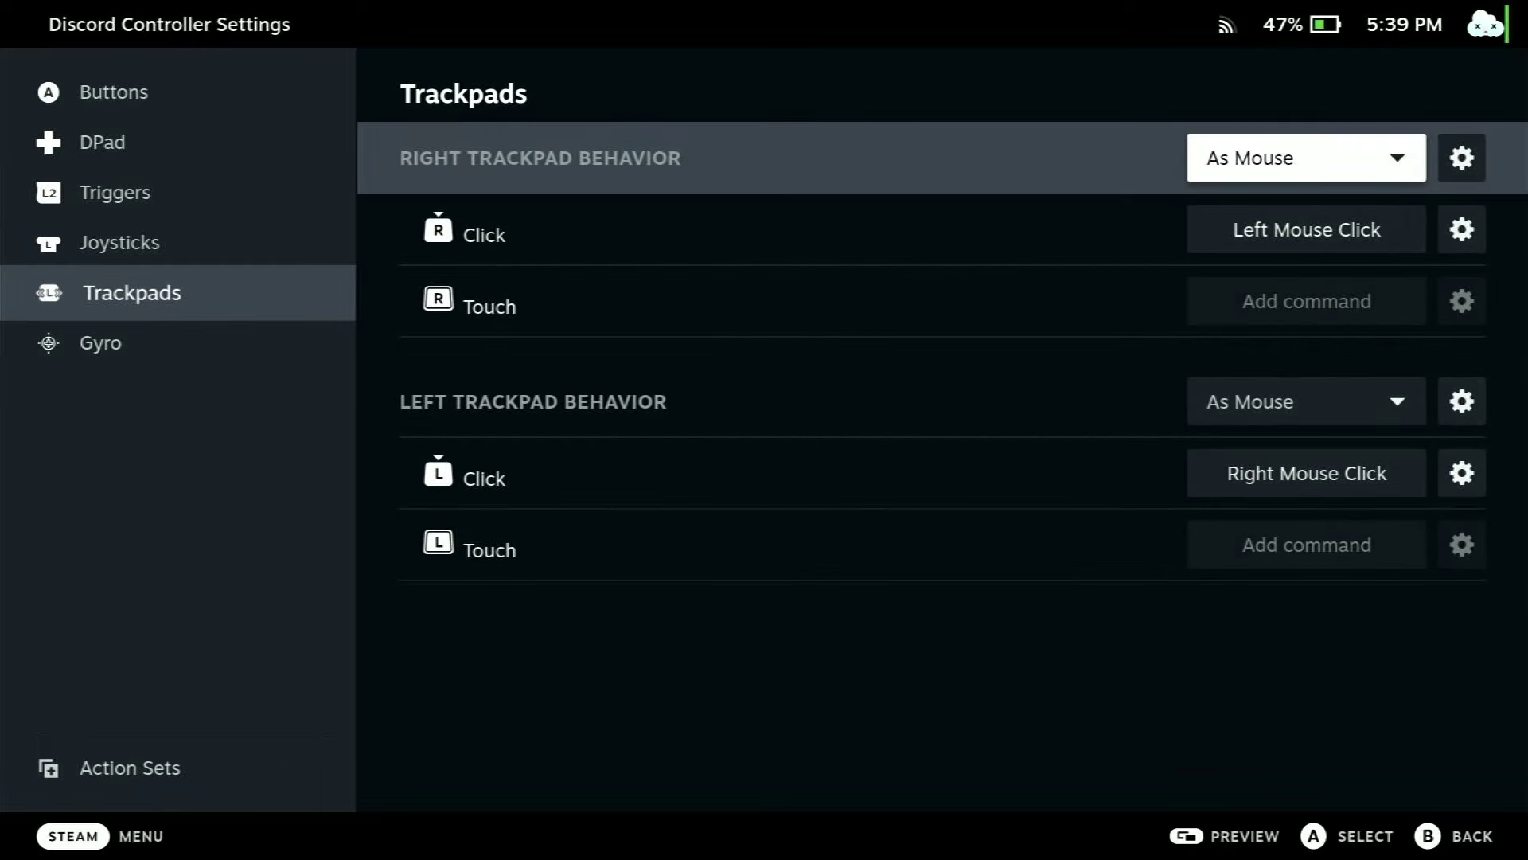
key(Down)
key(Down)
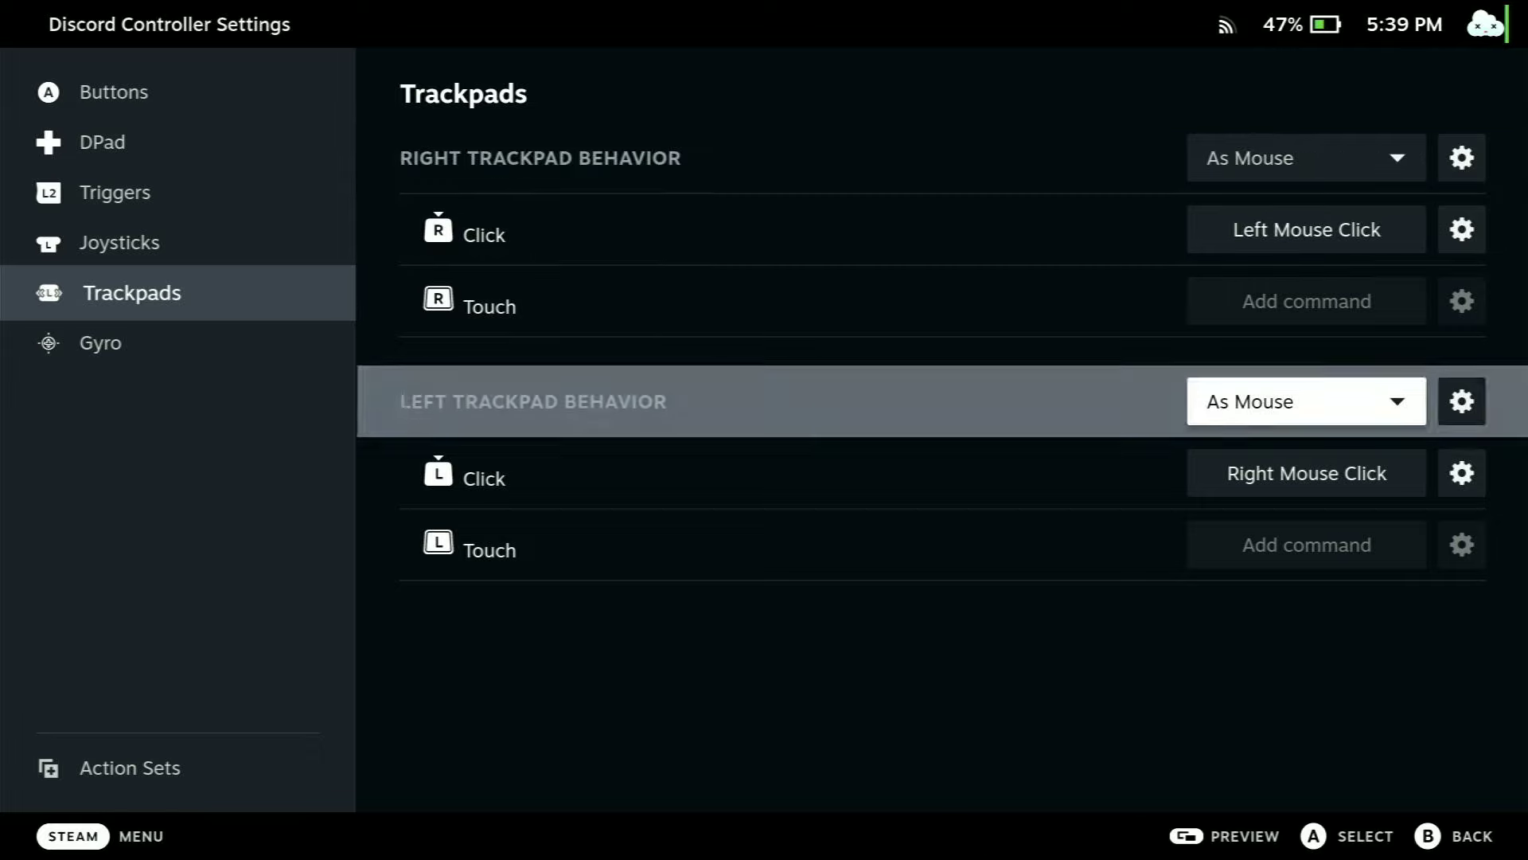
key(Down)
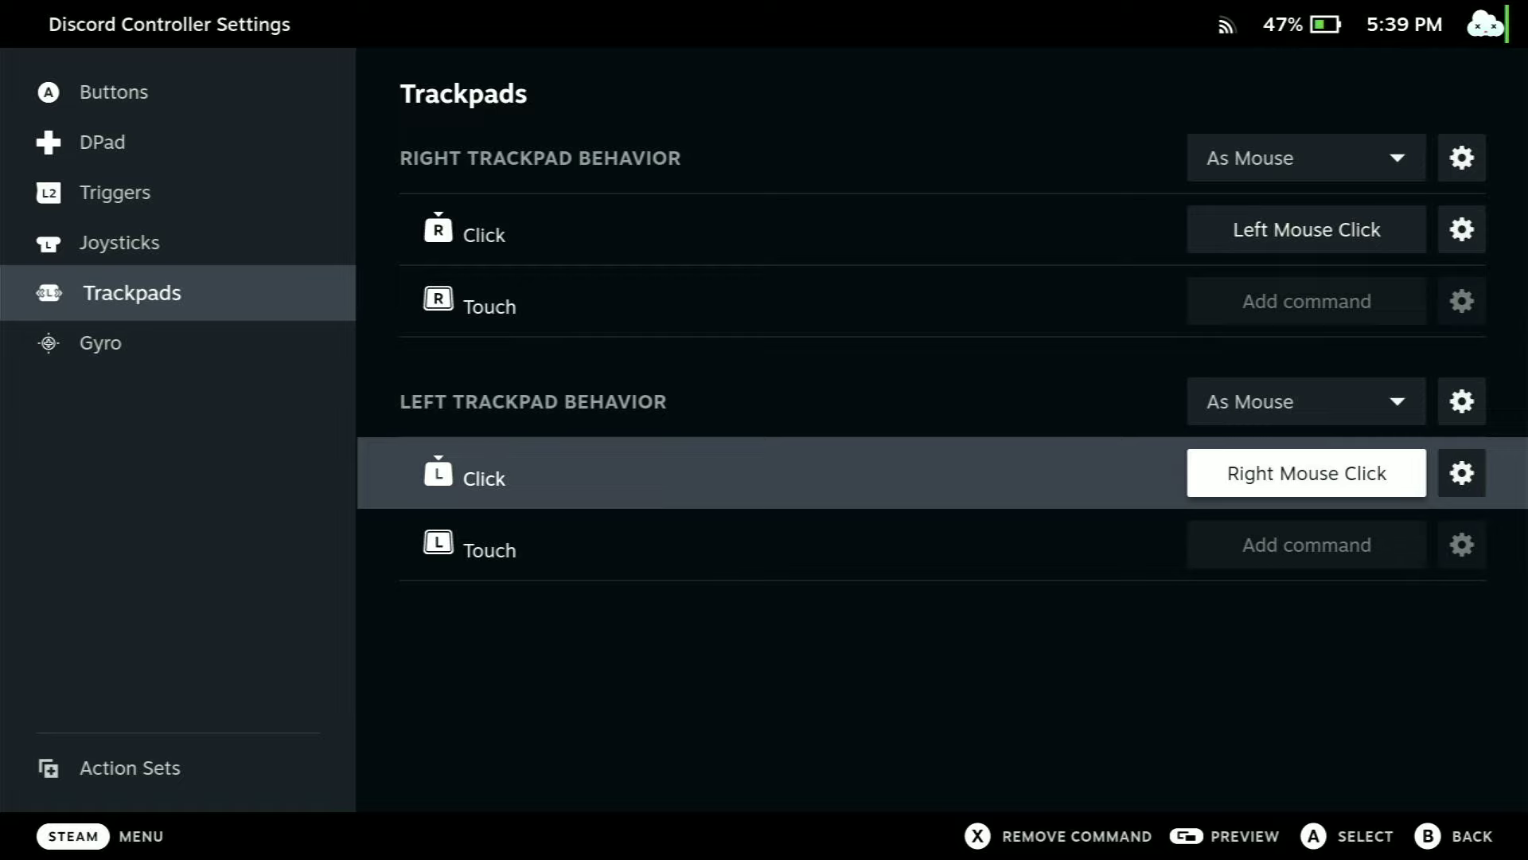
key(Escape)
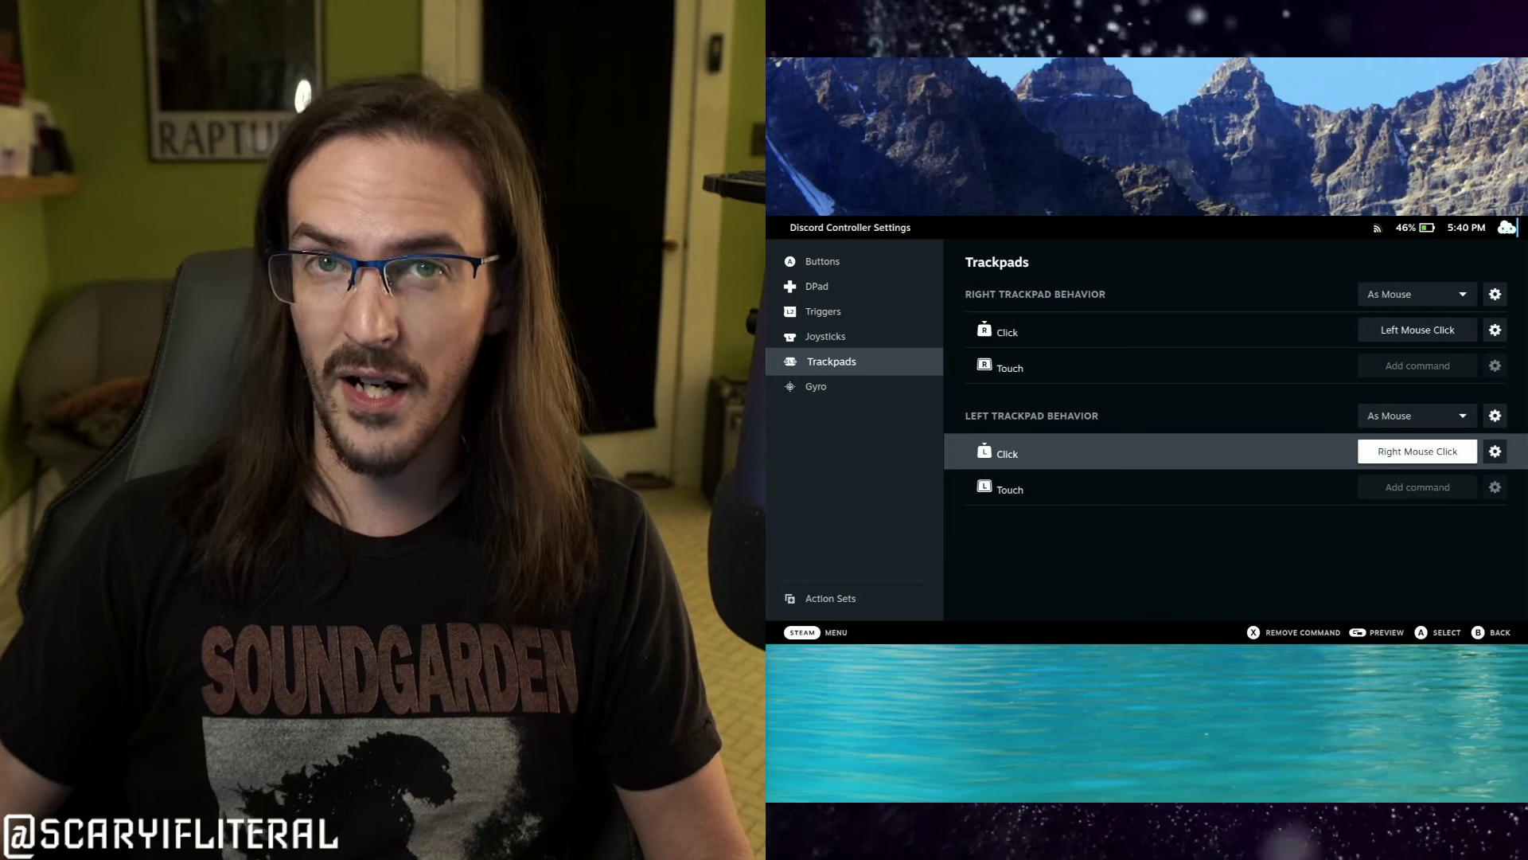
key(Escape)
Step: Back out to Discord's page, select Dinkum among recent games and press Play
key(Escape)
key(Escape)
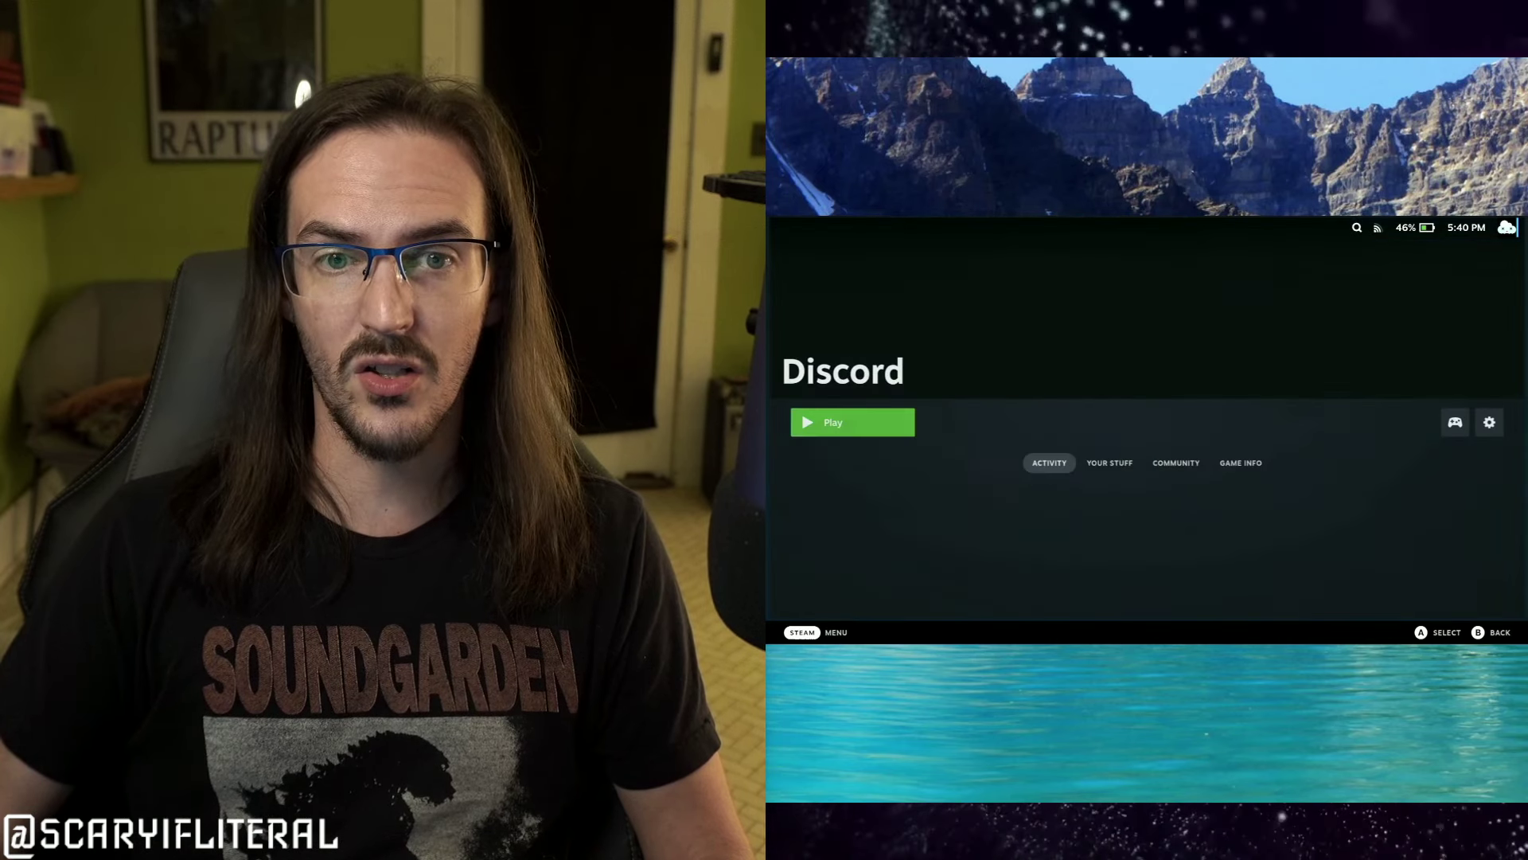
key(Escape)
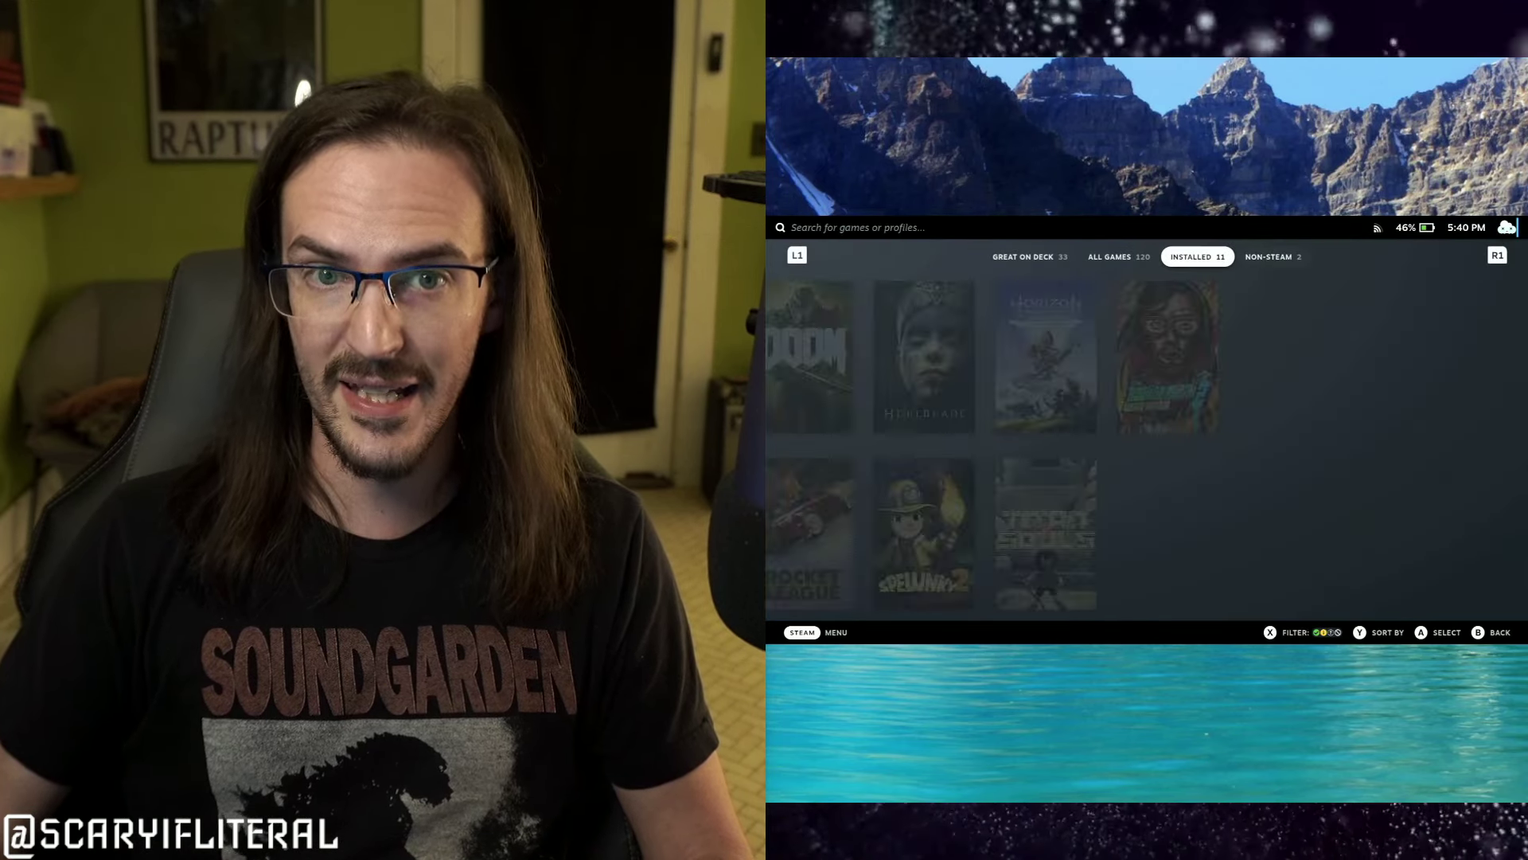
key(Page_Up)
key(Page_Up)
key(Escape)
key(Return)
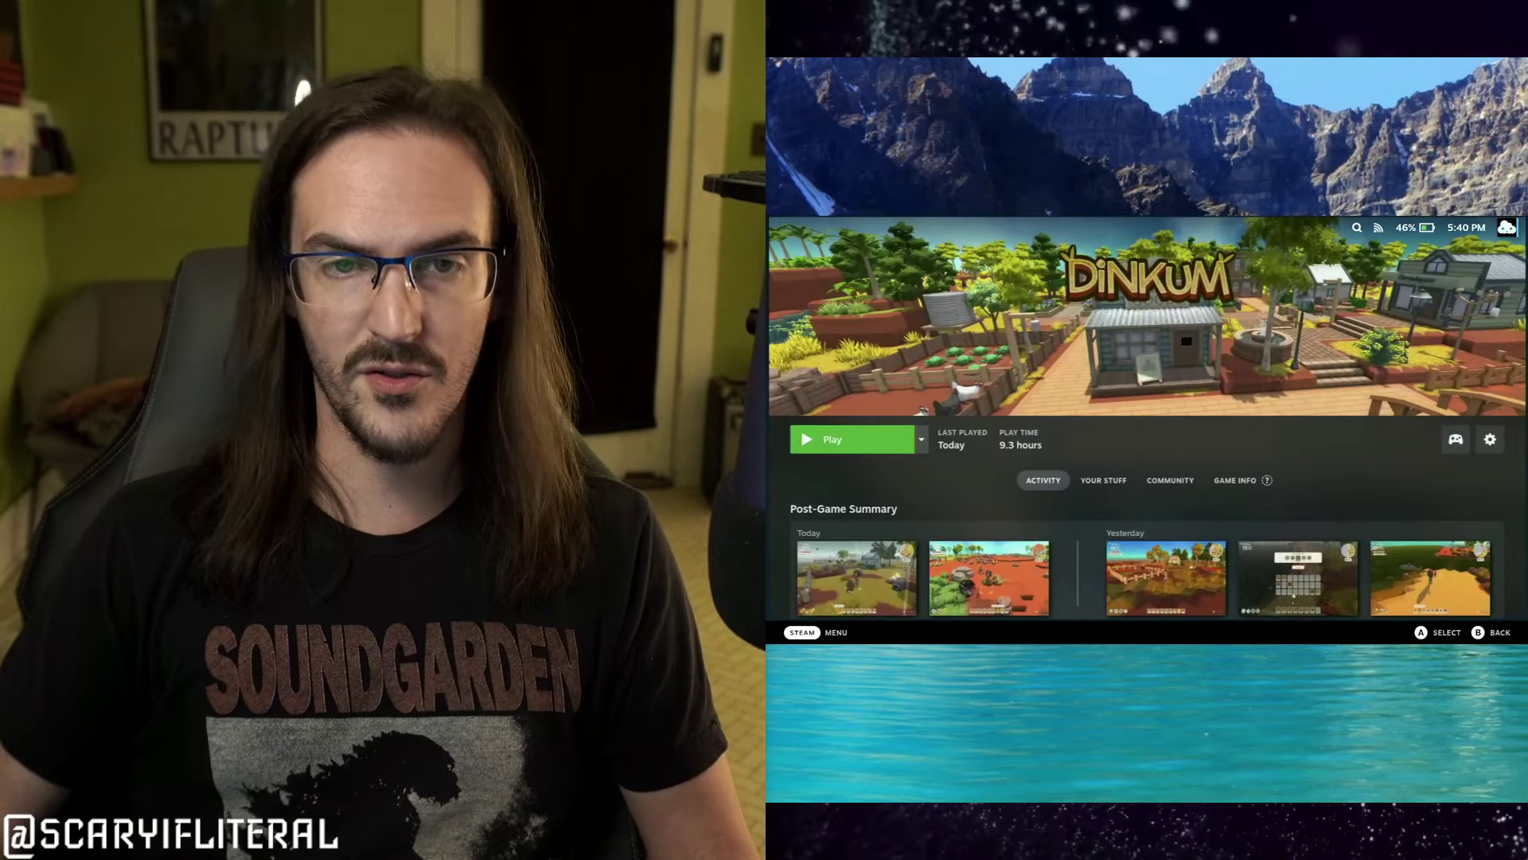
key(Return)
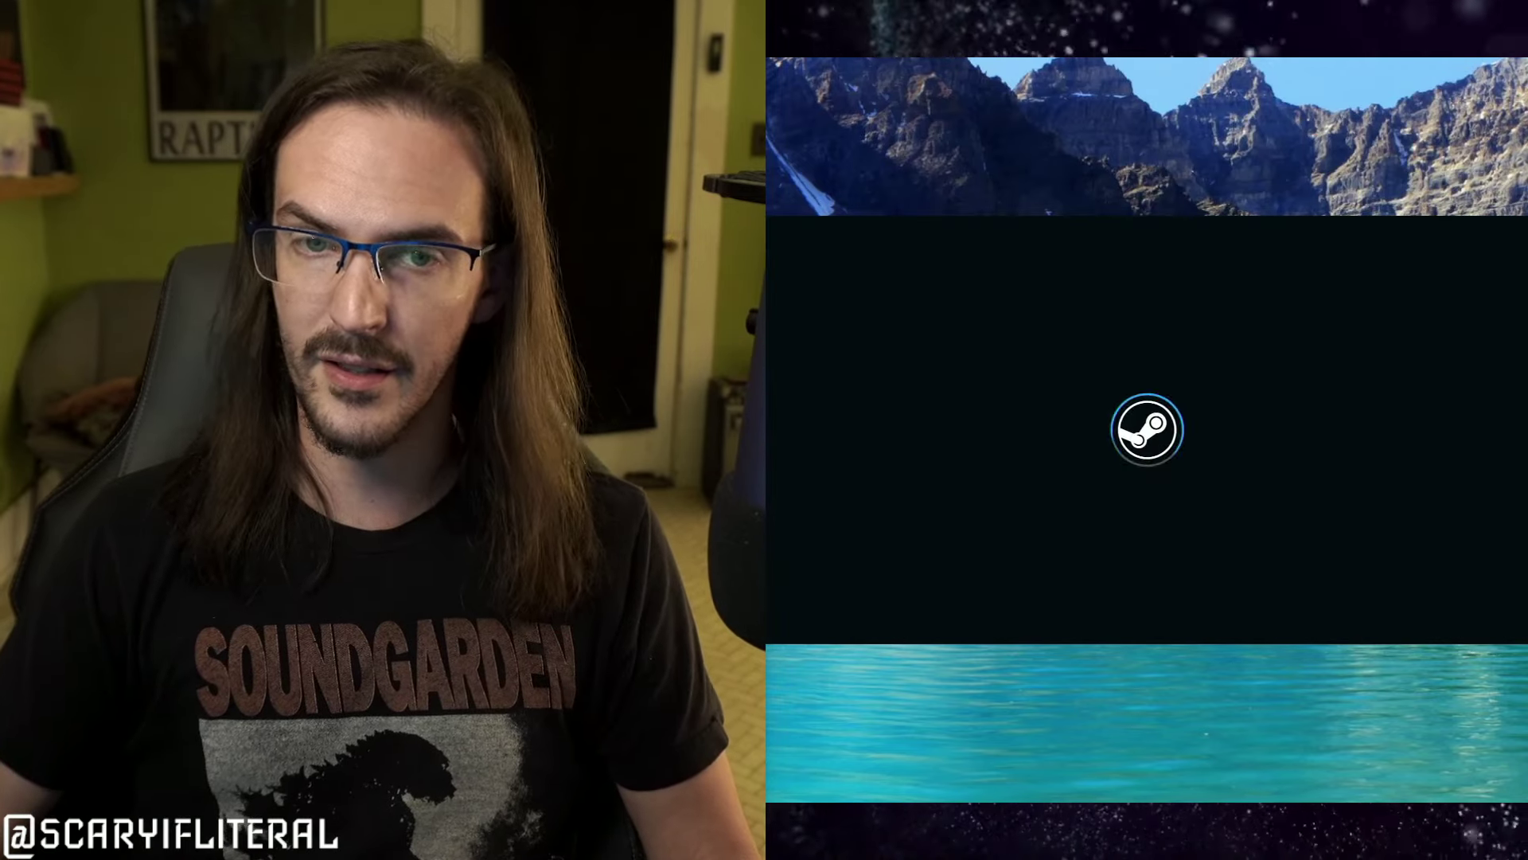